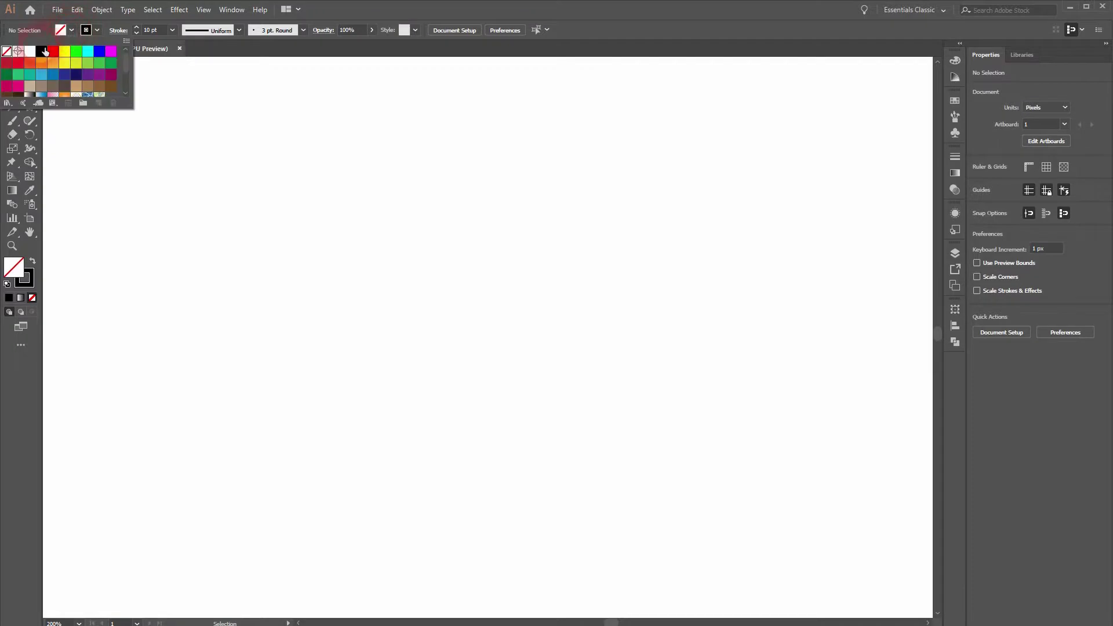
Draw a circle about 132 px across with no fill and a black stroke, and set its stroke weight to 1 pt.
left_click(7, 54)
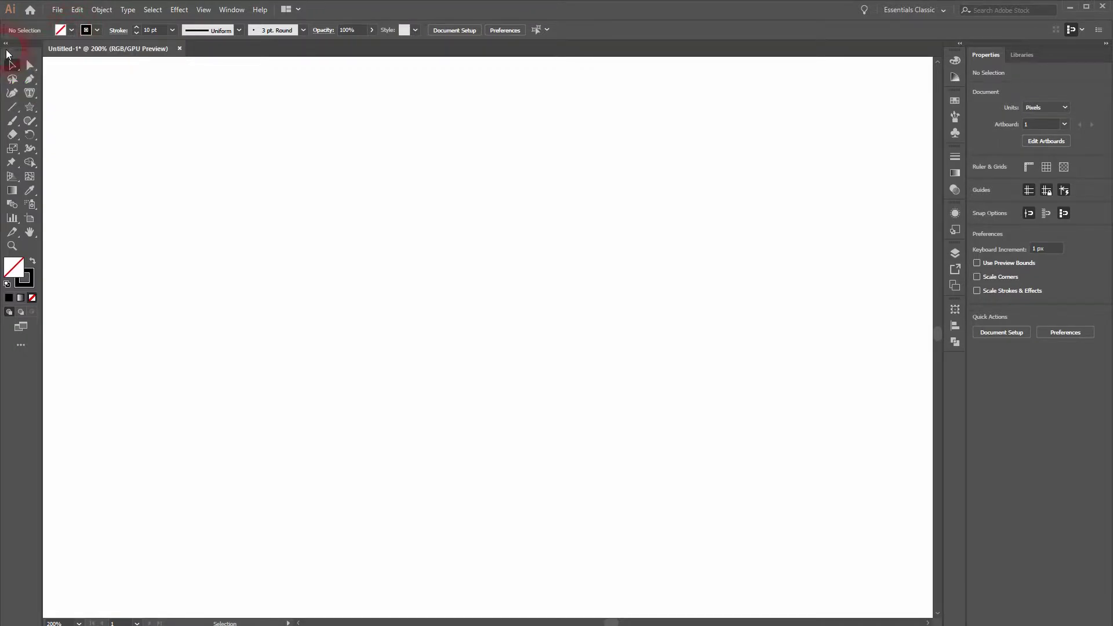
left_click(33, 105)
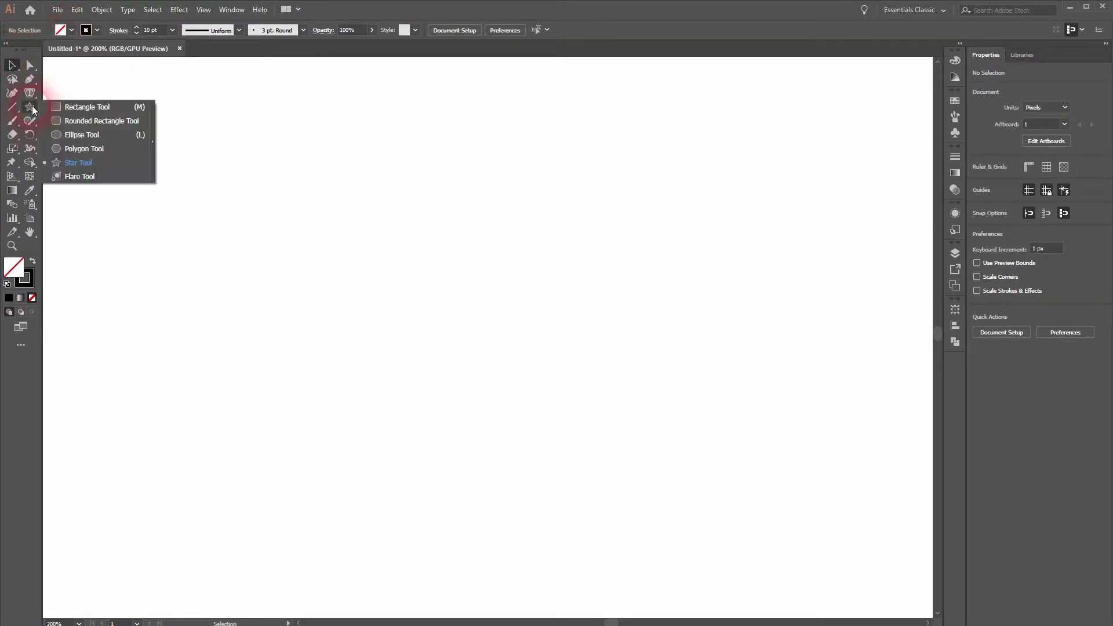
left_click(86, 134)
mouse_move(320, 217)
left_mouse_down()
mouse_move(356, 268)
mouse_move(523, 360)
left_mouse_up()
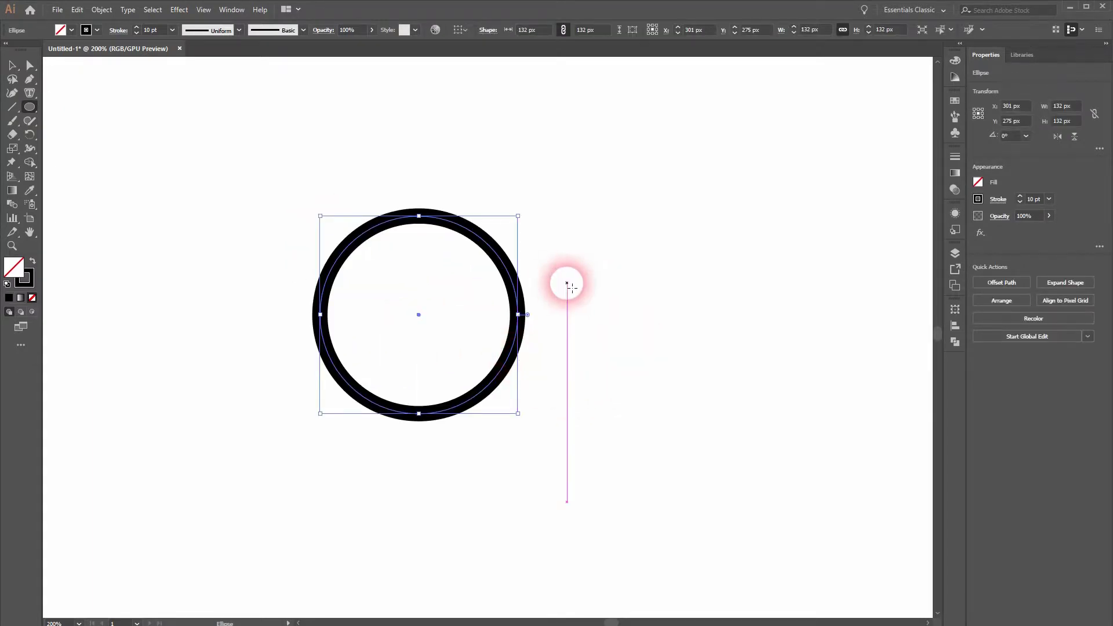
left_click(138, 33)
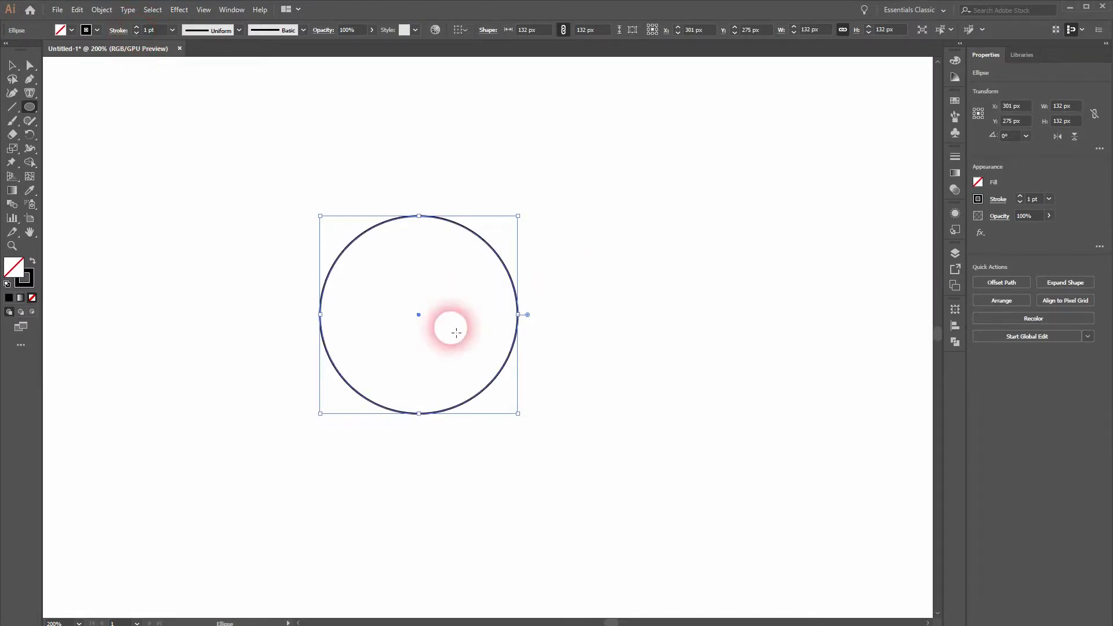
Remove the circle's bottom and right anchor points, leaving only the upper-left quarter arc.
left_click(14, 66)
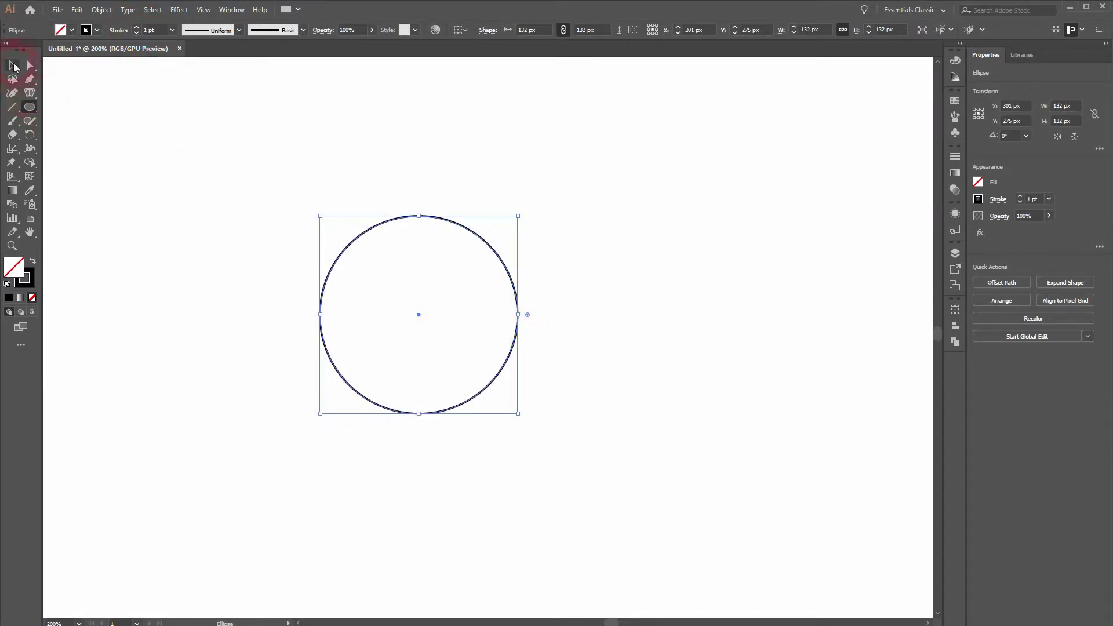
left_click(30, 65)
left_click_drag(406, 450, 442, 397)
key("Delete")
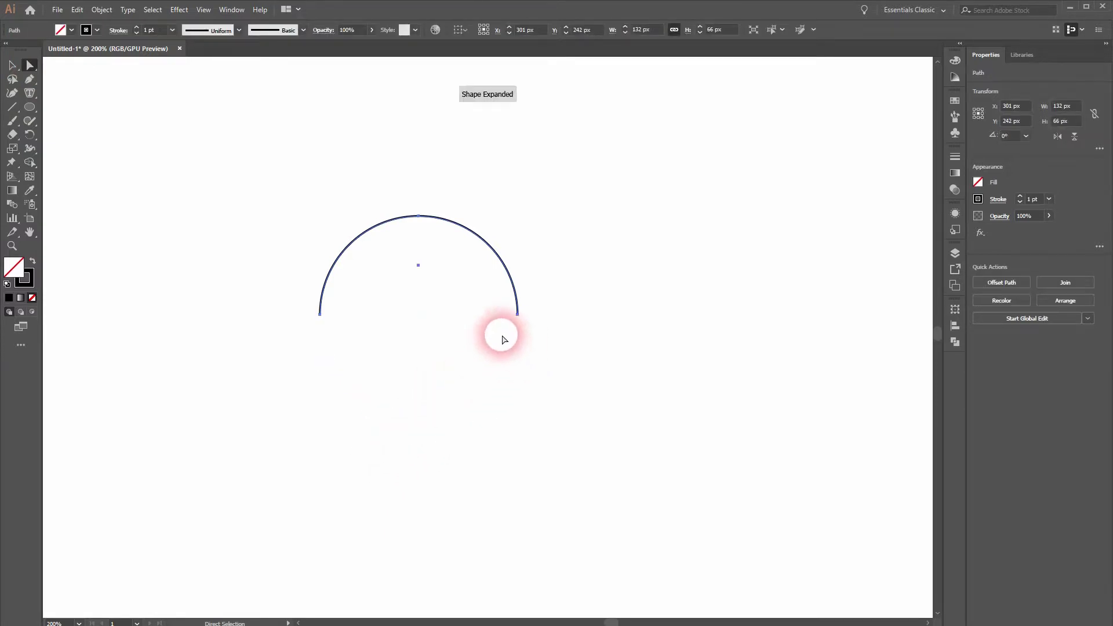
left_click_drag(507, 333, 572, 286)
key("Delete")
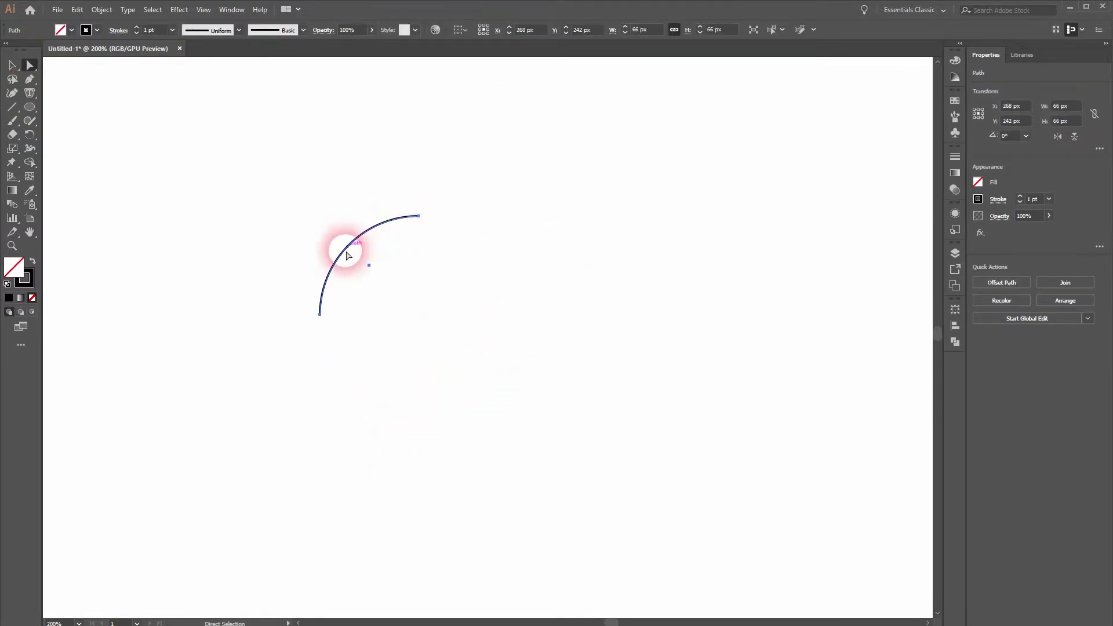
Rotate the quarter arc to an angle of 315° so that it bows symmetrically upward.
left_click(12, 64)
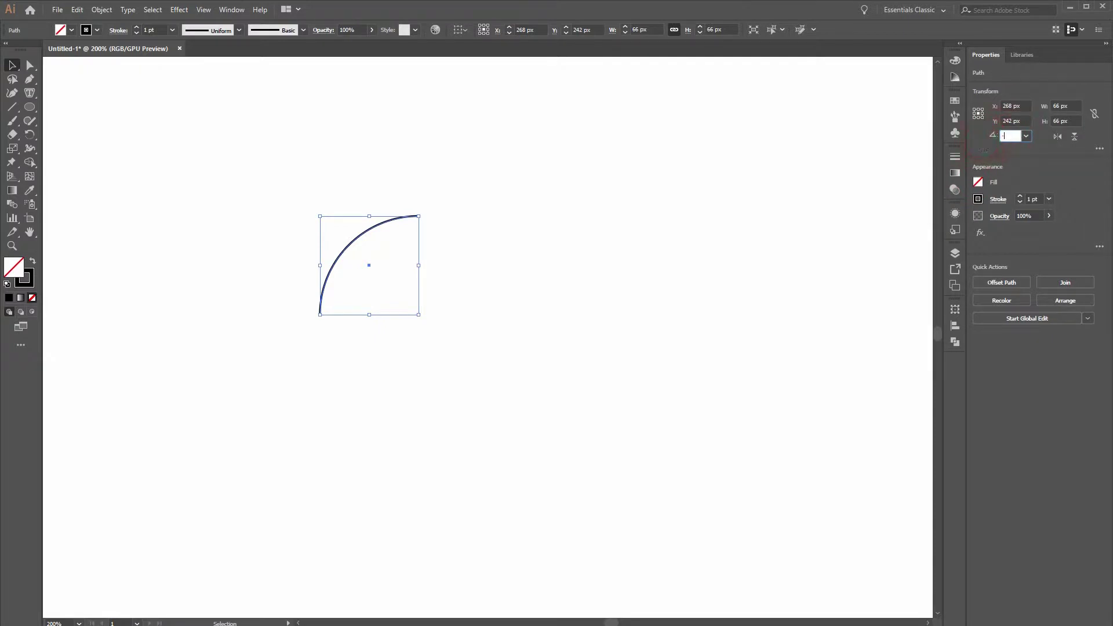
left_click(984, 146)
left_click(203, 348)
Set the arc's stroke weight to 10 pt.
left_click(374, 239)
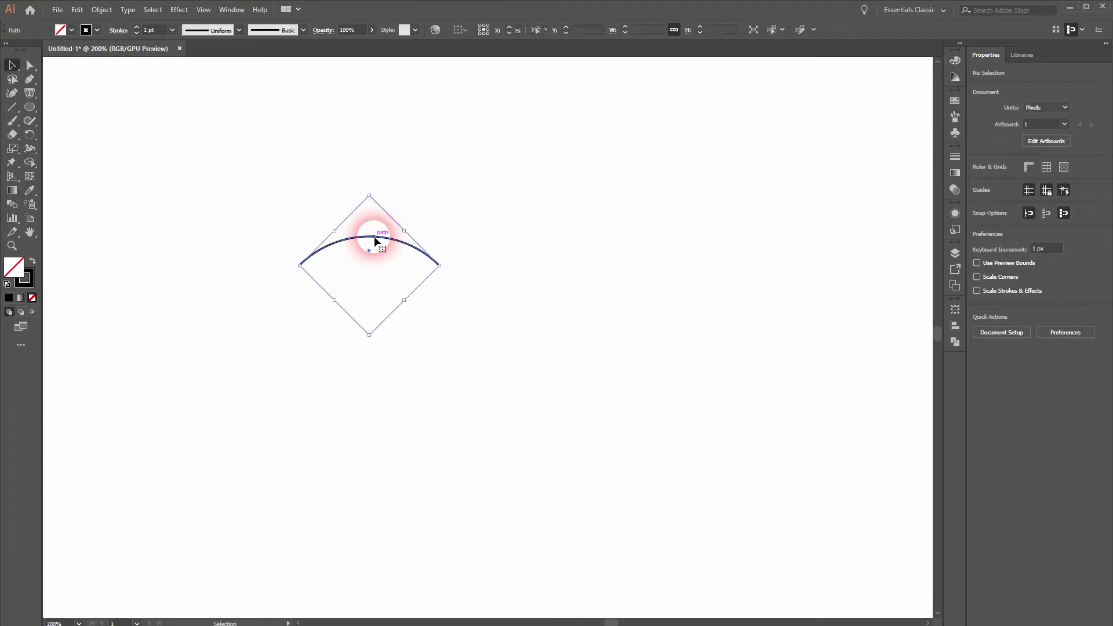
left_click(137, 27)
left_click(137, 28)
left_click(138, 27)
left_click(137, 28)
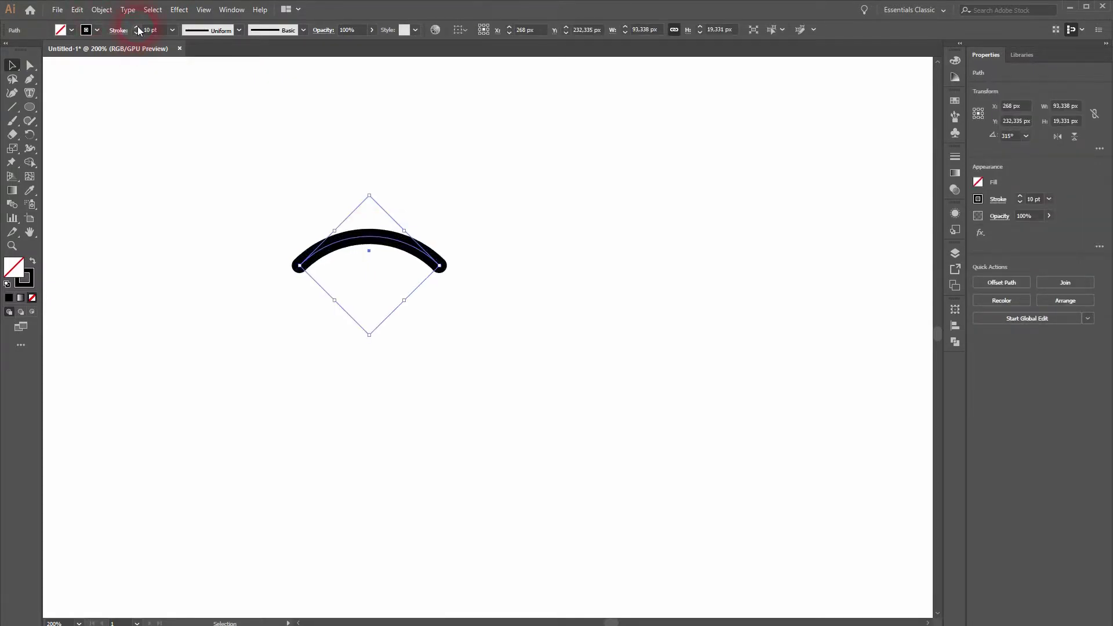
Try a butt cap on the arc's stroke, inspect its end up close, and finish with a round cap.
left_click(231, 9)
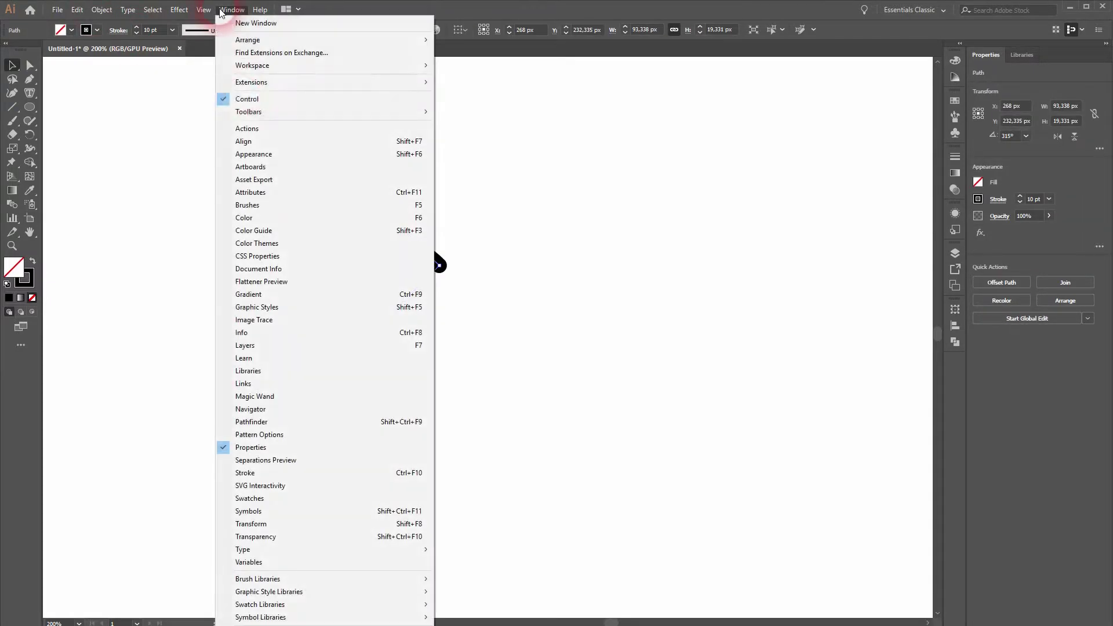
left_click(305, 473)
left_click(856, 185)
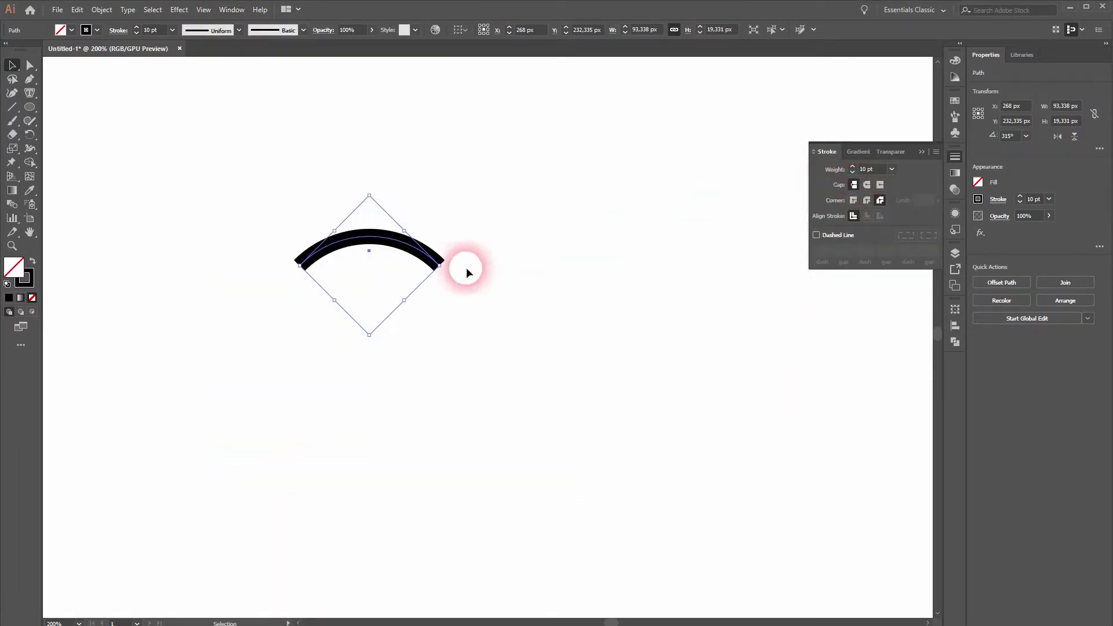
scroll(451, 260, "up", 5)
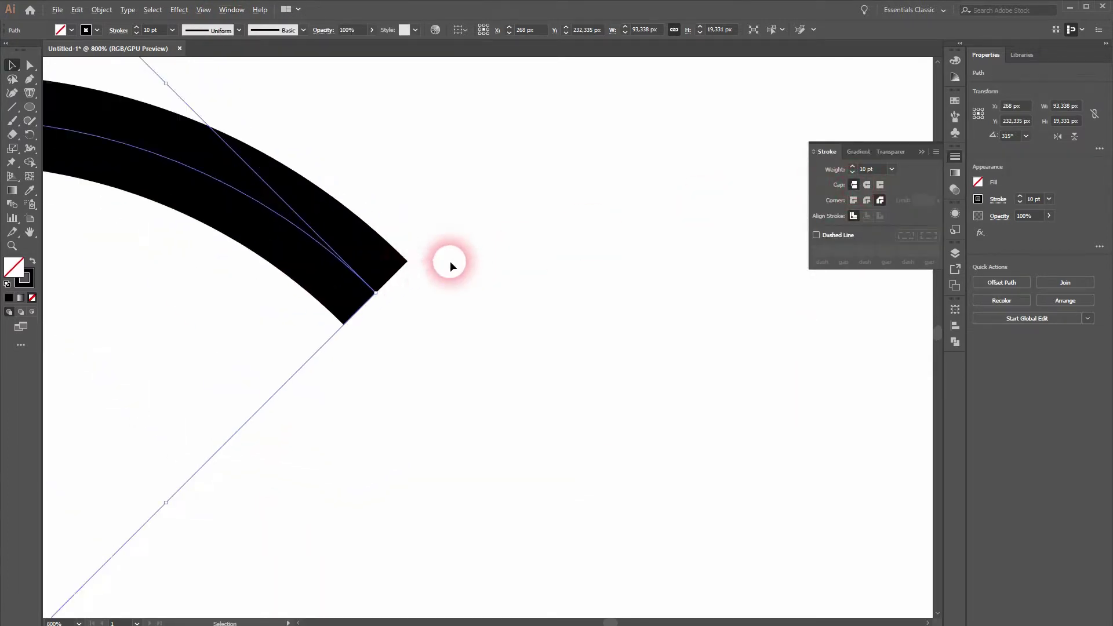
left_click(867, 184)
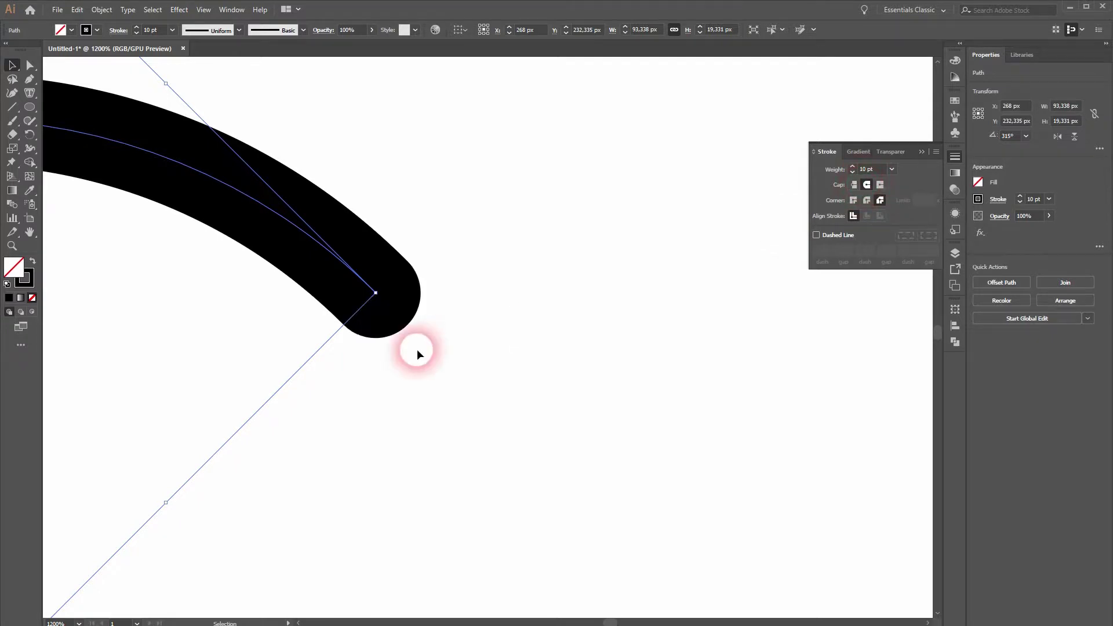
scroll(417, 350, "down", 3)
left_click_drag(249, 338, 455, 327)
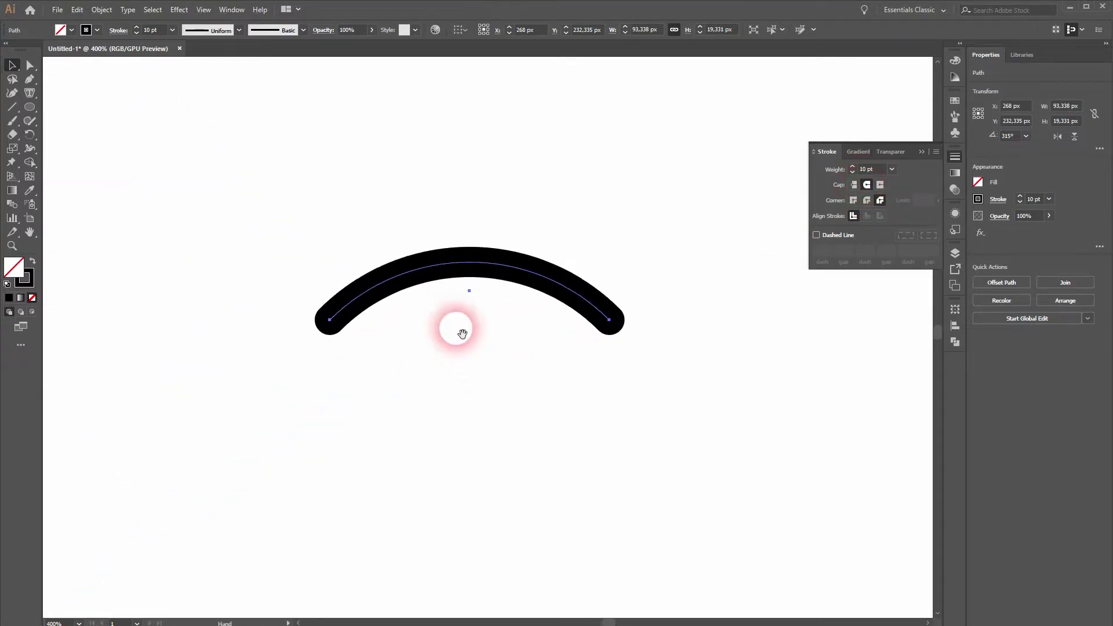
left_click(922, 152)
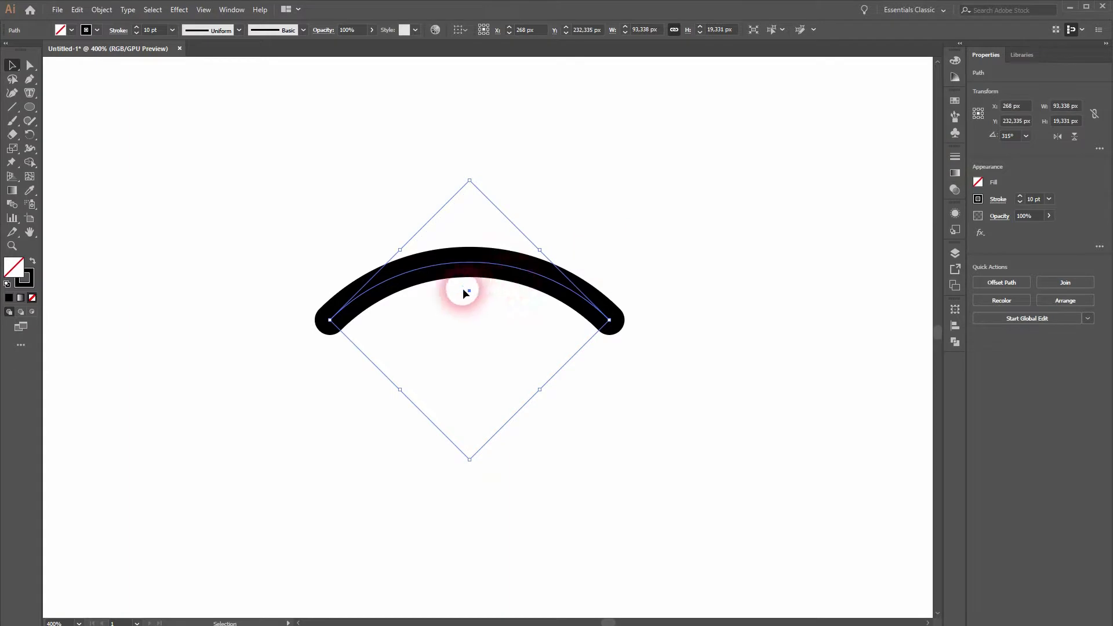
Duplicate the arc straight down by about 32 px and repeat the copy once more to stack three arcs.
left_click_drag(461, 269, 460, 362)
key("ctrl+d")
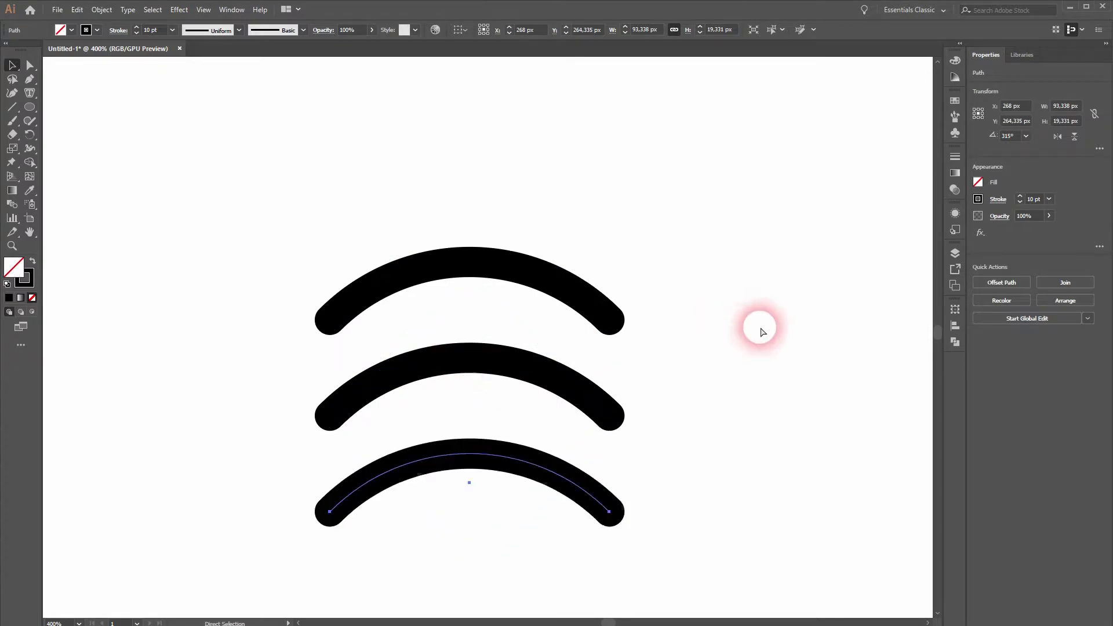
scroll(749, 374, "down", 4)
scroll(729, 293, "up", 1)
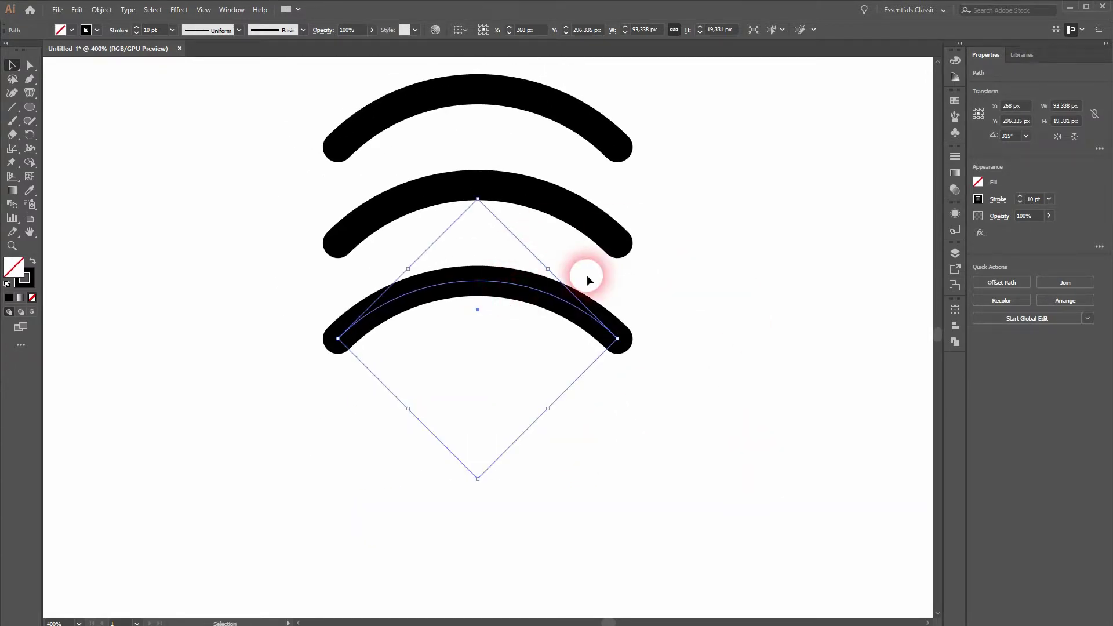
Scale the middle arc down to about 64 px wide and the bottom arc smaller still.
key("ctrl+shift+a")
left_click(528, 196)
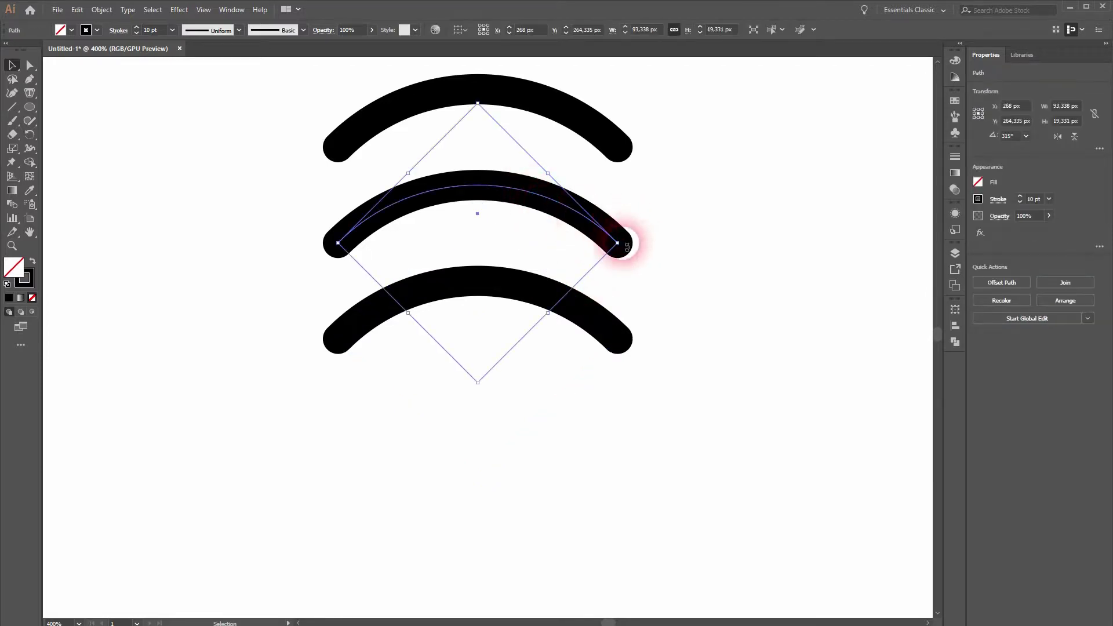
left_click_drag(622, 247, 578, 251)
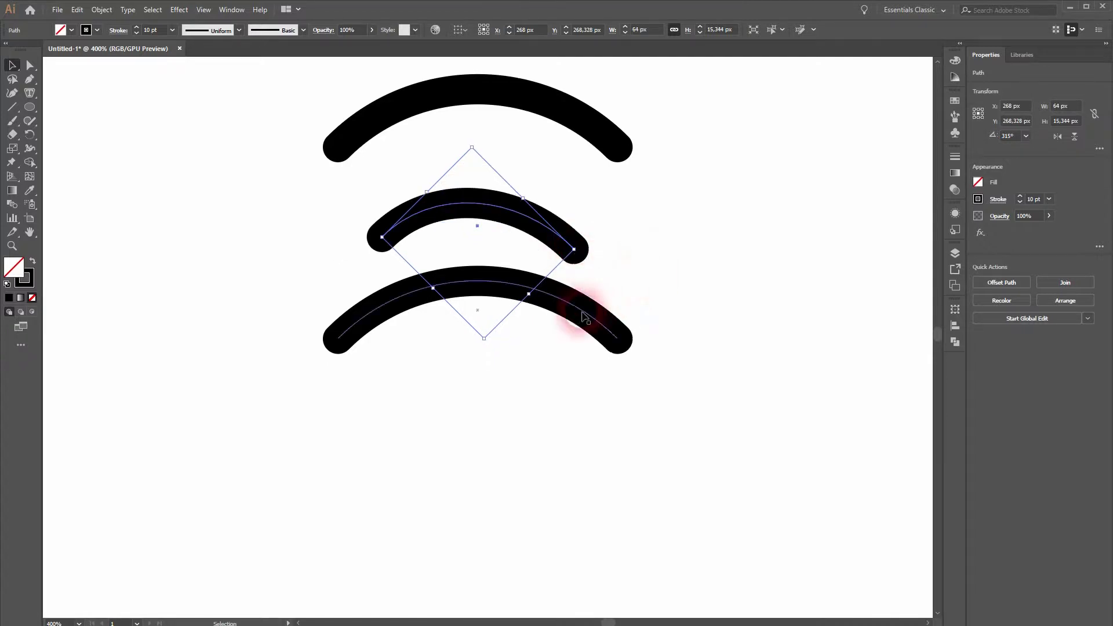
left_click(629, 346)
left_click_drag(621, 338, 550, 348)
left_click(695, 380)
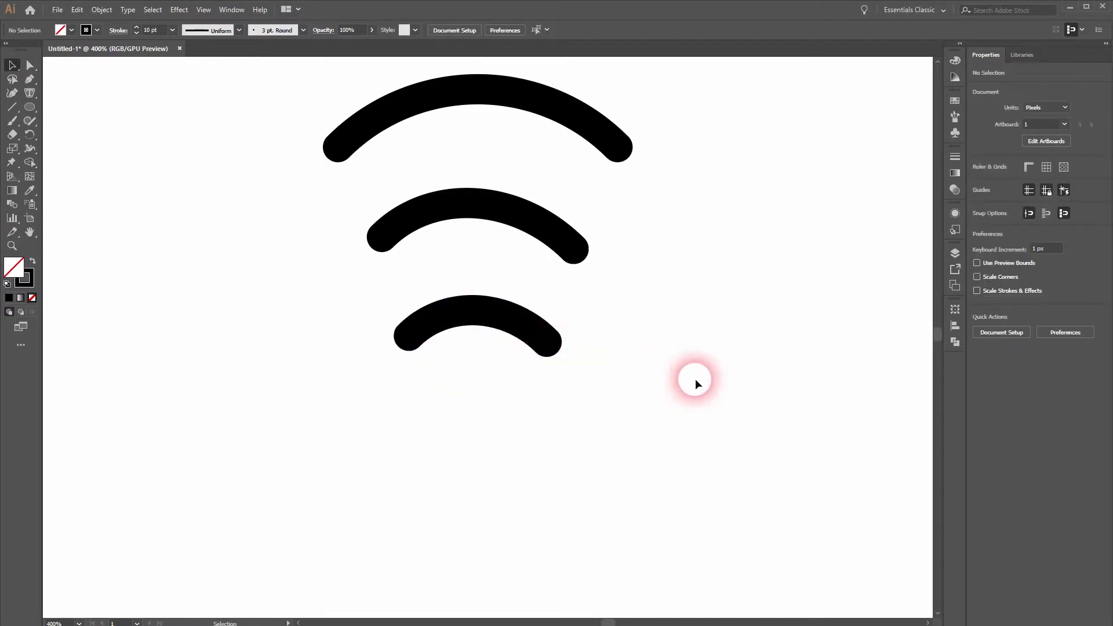
Delete the two smaller arcs beneath the large top arc.
key("ctrl+0")
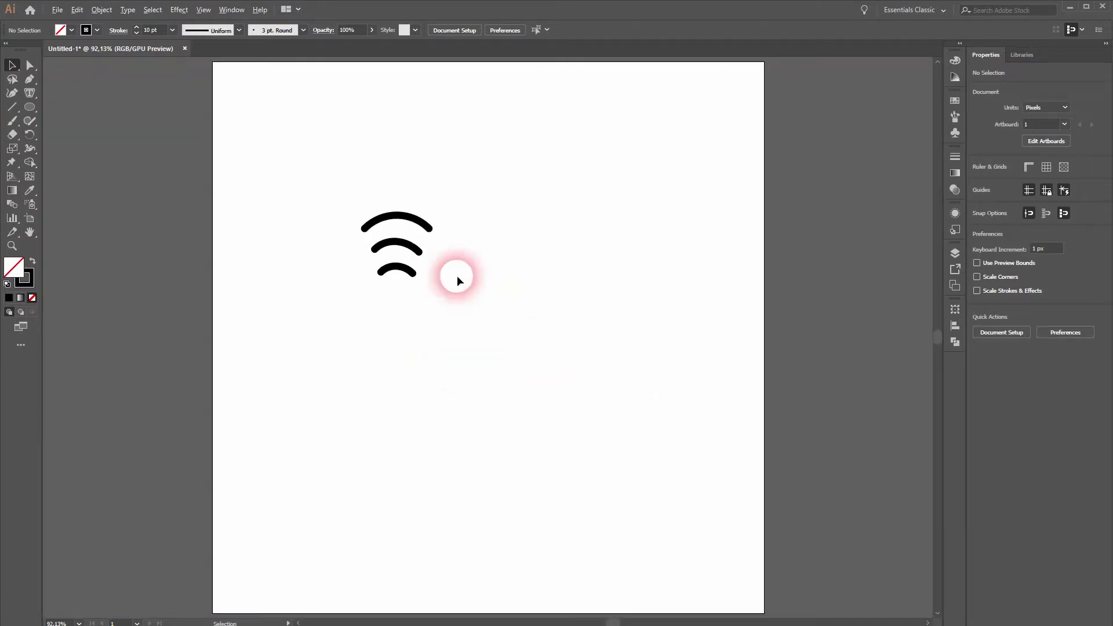
scroll(454, 253, "up", 4)
left_click_drag(483, 261, 762, 331)
left_click_drag(509, 444, 587, 271)
key("Delete")
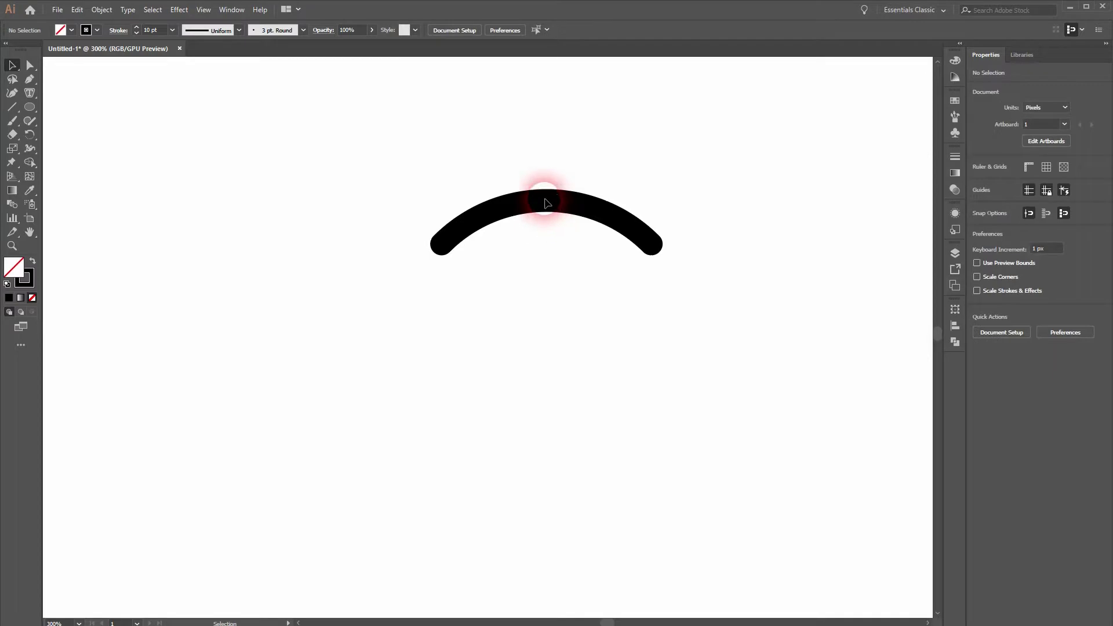
Duplicate the arc straight down twice at about 41 px spacing, and scale the middle and bottom copies progressively smaller around their centres.
left_click_drag(547, 203, 547, 296)
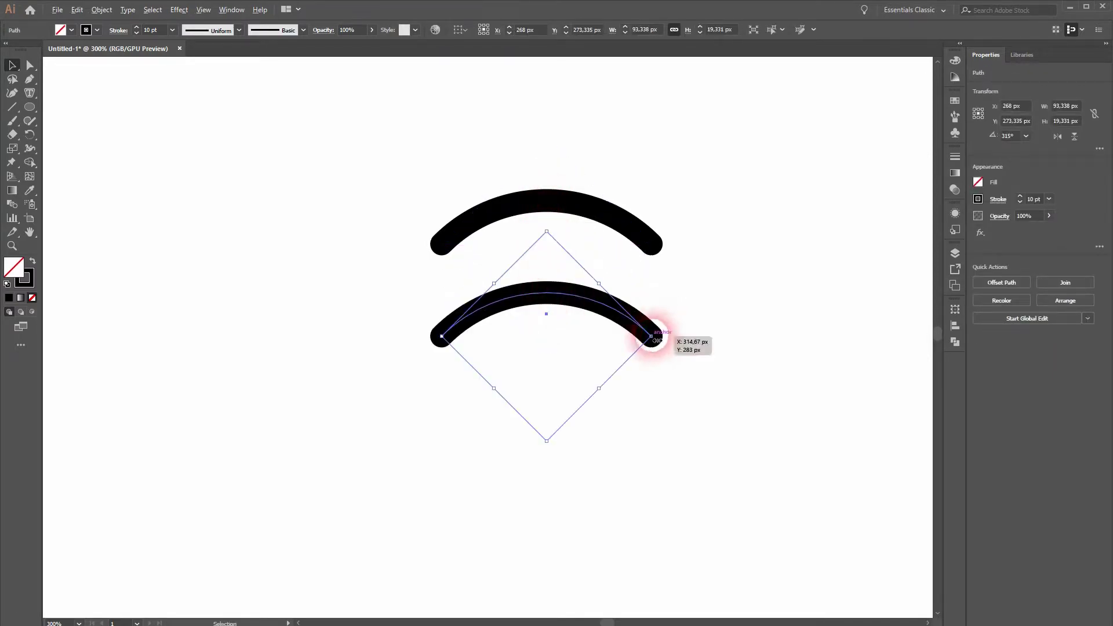
key("ctrl+d")
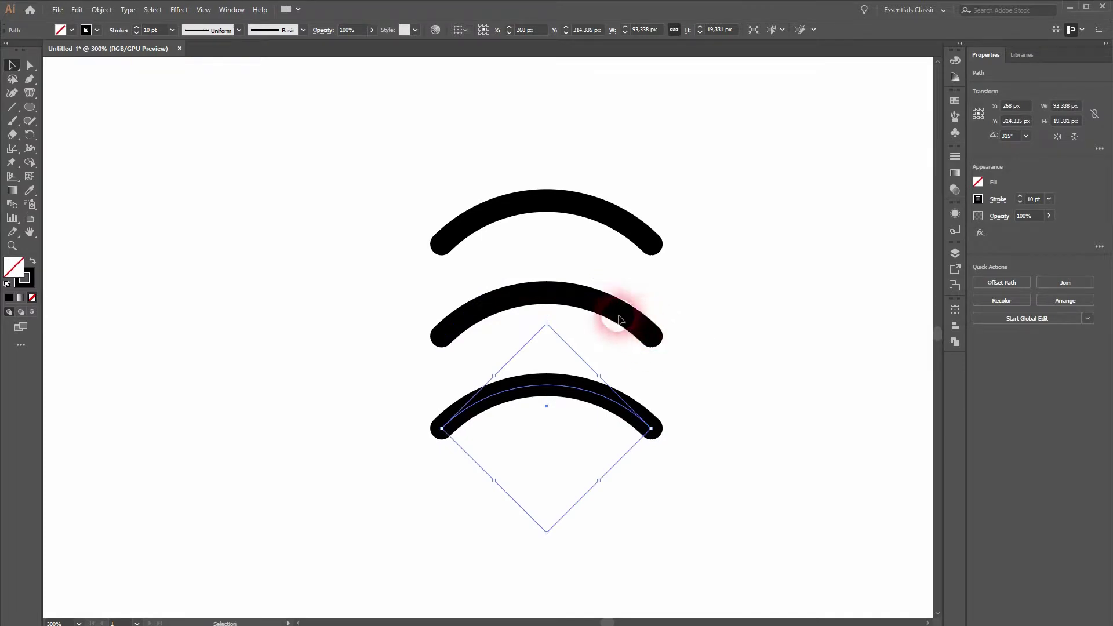
left_click(638, 320)
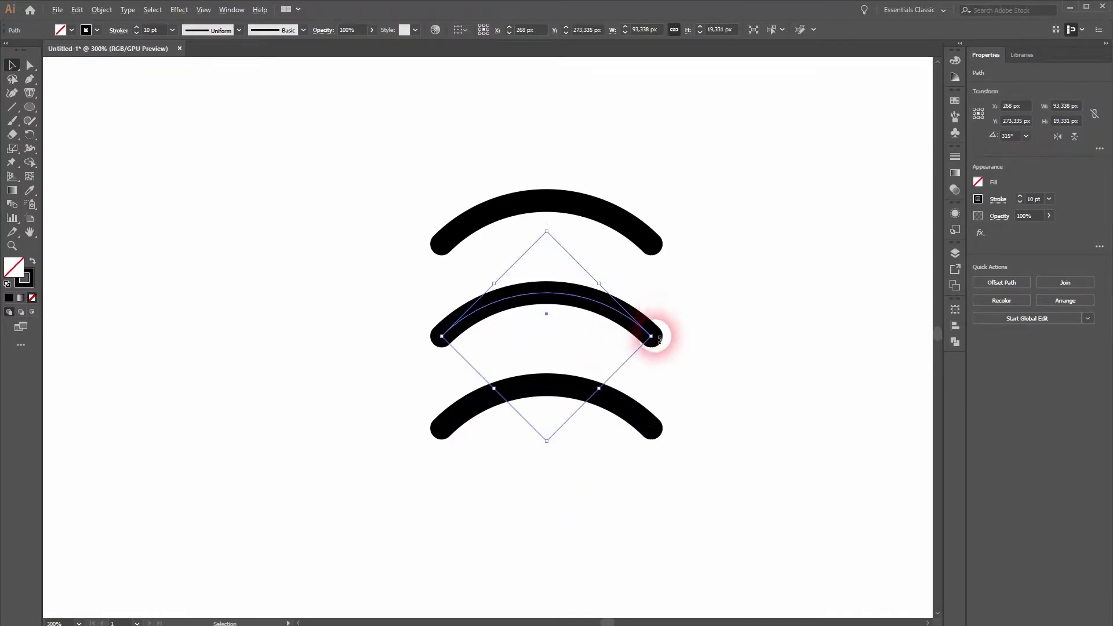
left_click_drag(658, 342, 615, 339)
left_click(659, 428)
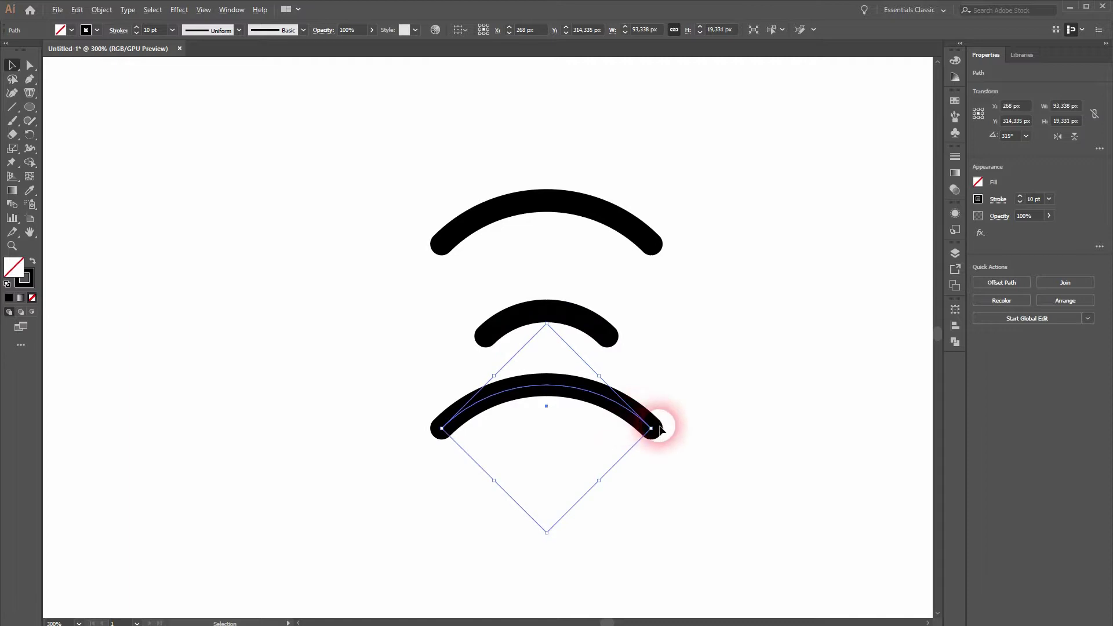
left_click_drag(652, 427, 583, 438)
left_click(675, 426)
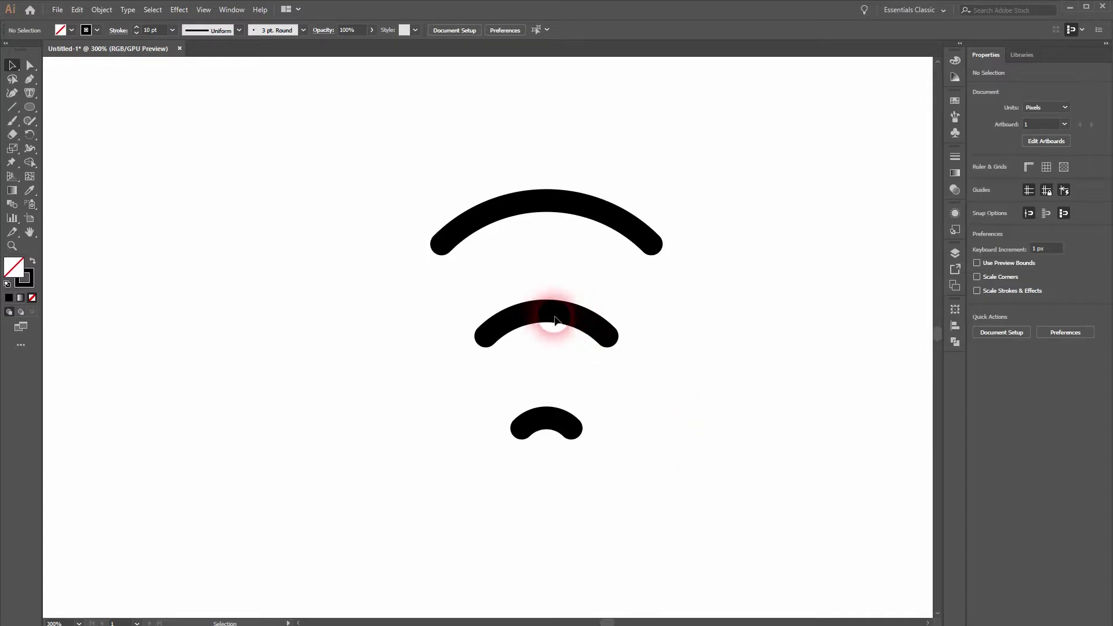
Move the middle and smallest arcs straight up so they nest closely beneath the large arc.
left_click_drag(556, 316, 555, 259)
left_click_drag(549, 416, 546, 316)
left_click(561, 432)
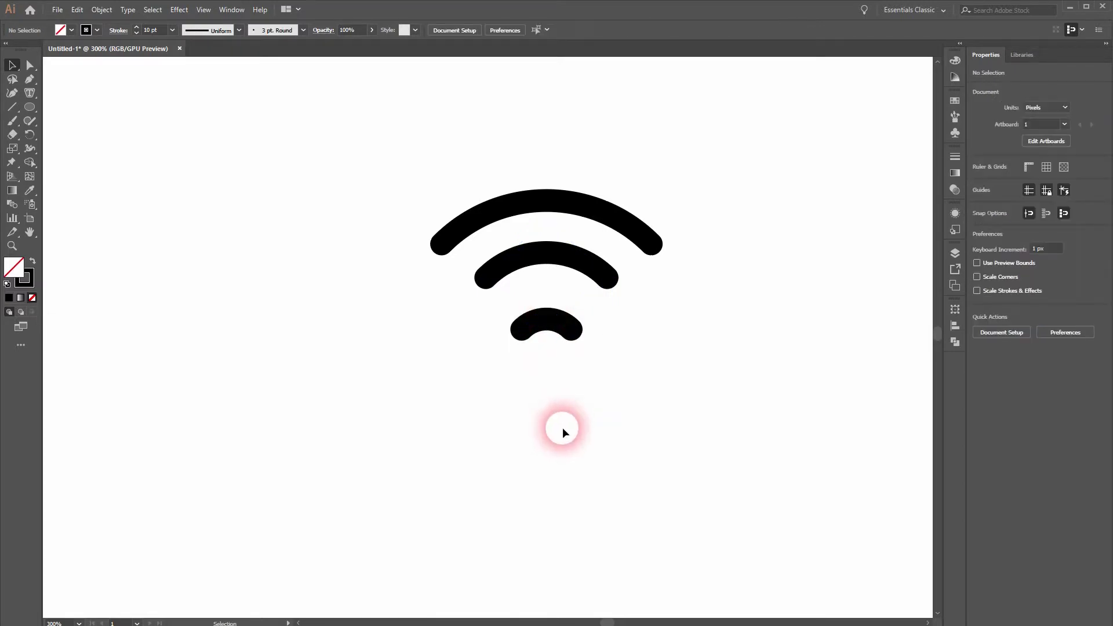
Select all three arcs and bring up the alignment and distribution options, keeping alignment relative to the selection.
left_click_drag(391, 422, 775, 157)
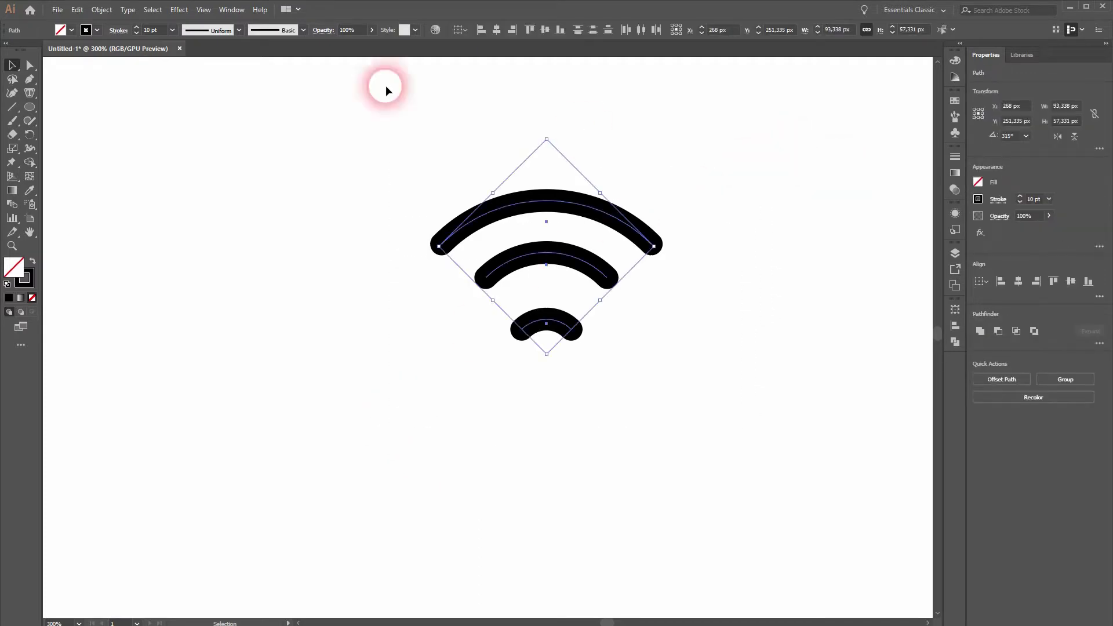
left_click(232, 10)
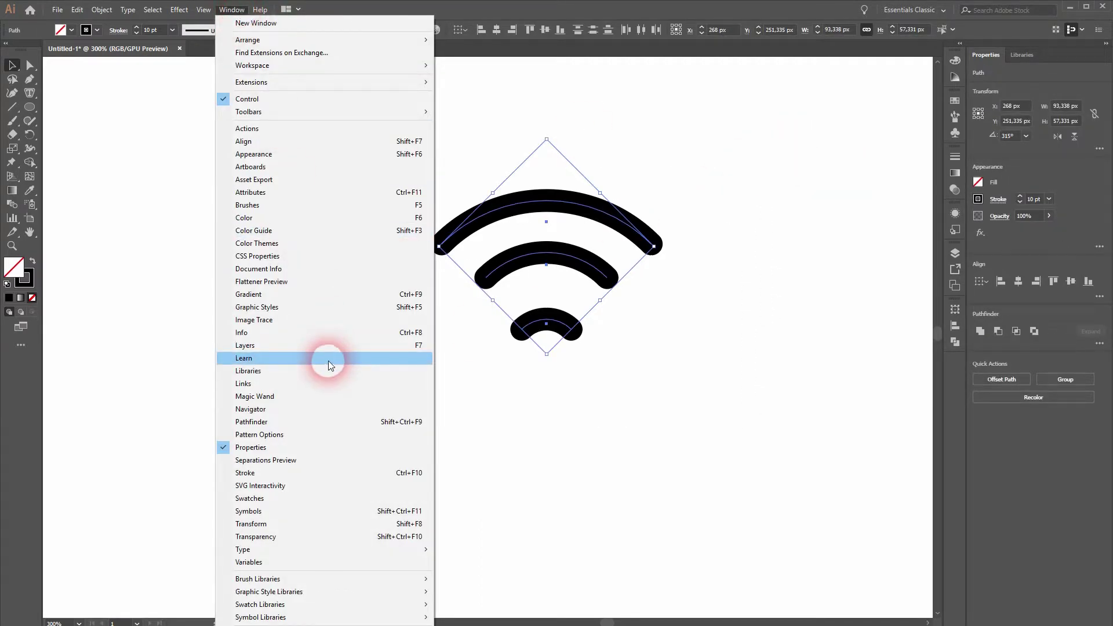
left_click(335, 422)
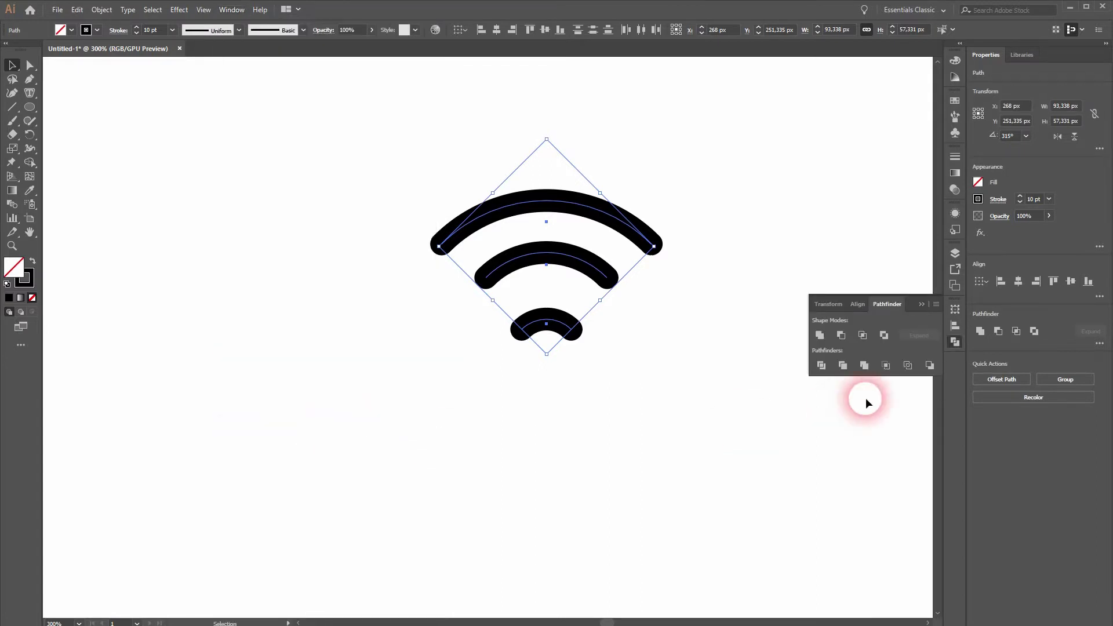
left_click(957, 337)
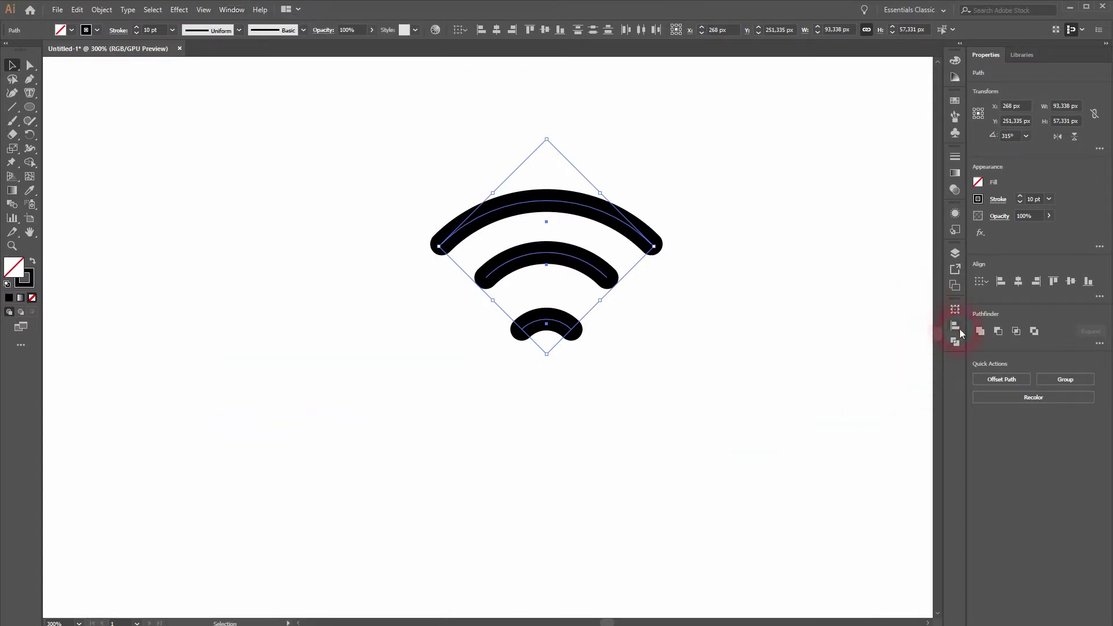
left_click(960, 328)
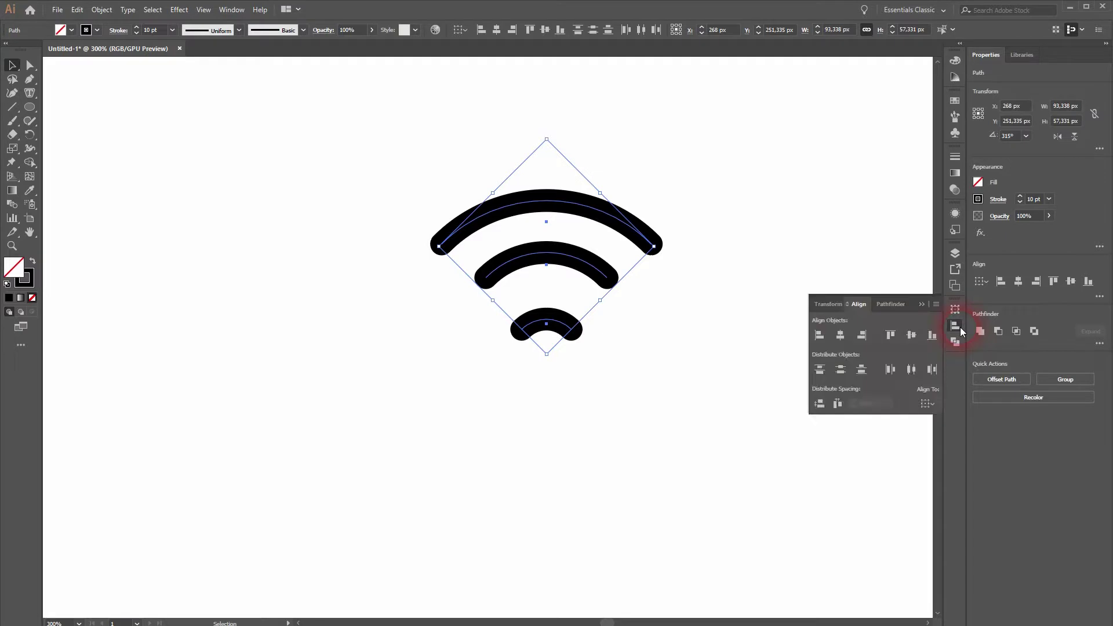
left_click(231, 9)
left_click(329, 142)
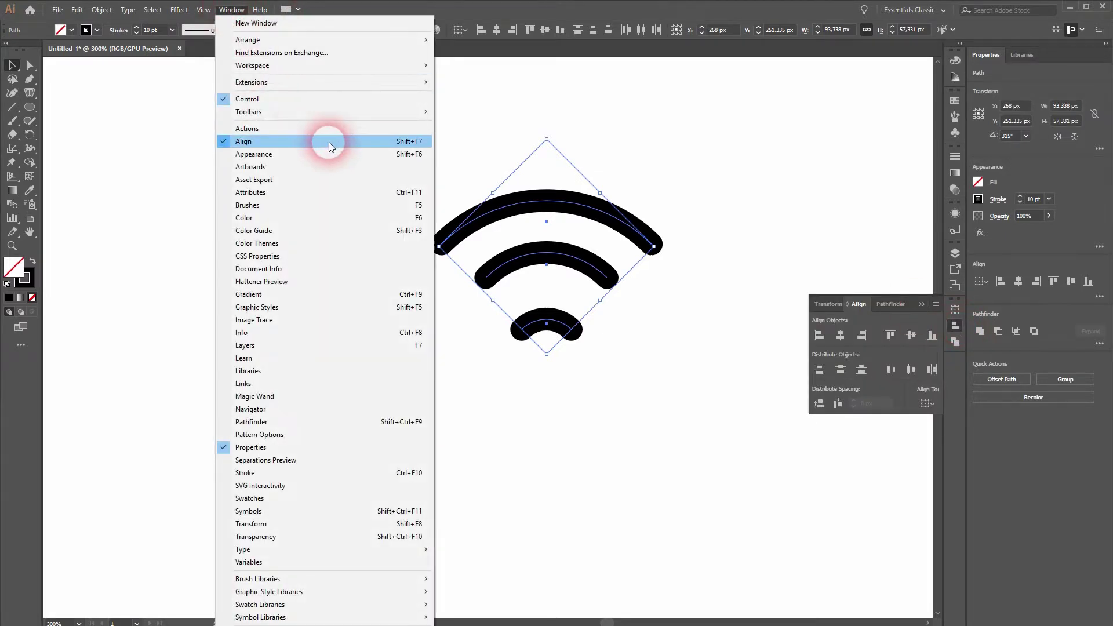
left_click(888, 321)
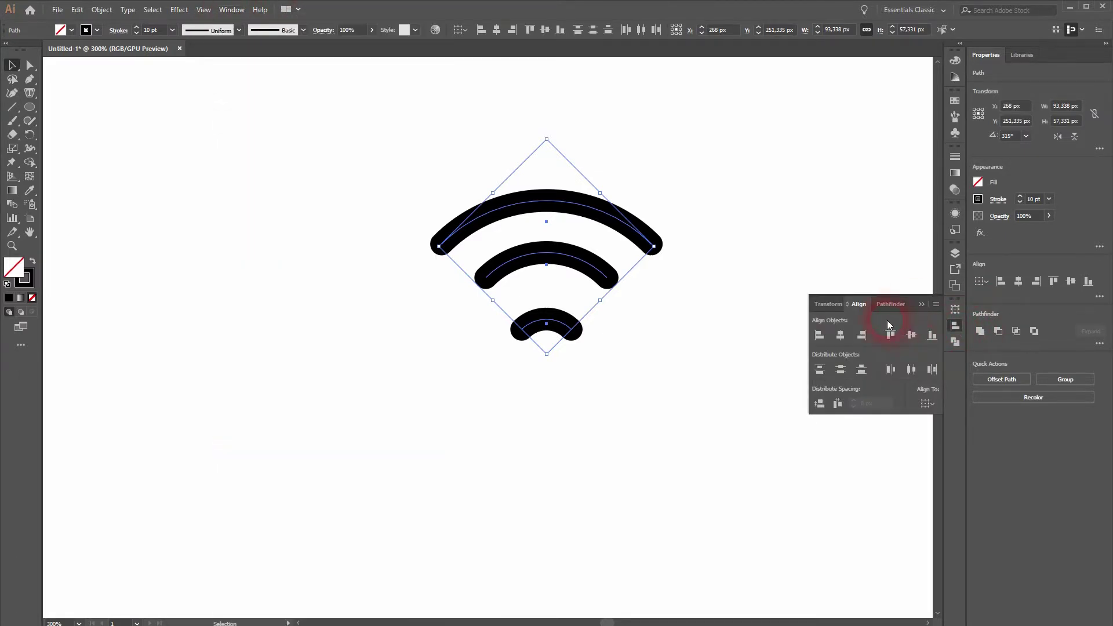
left_click(926, 403)
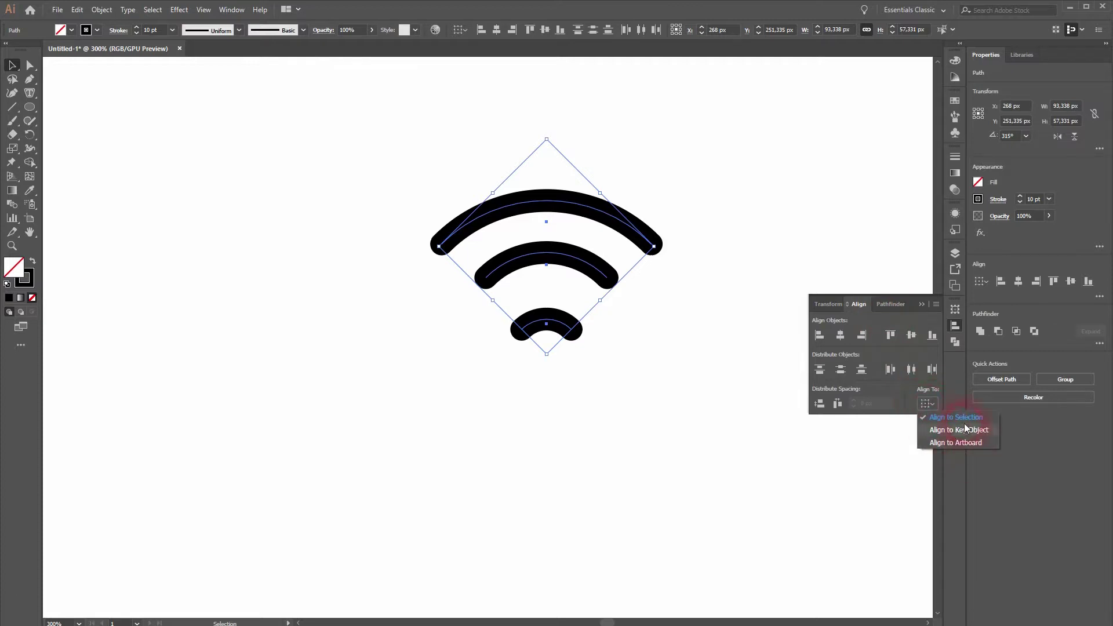
left_click(926, 406)
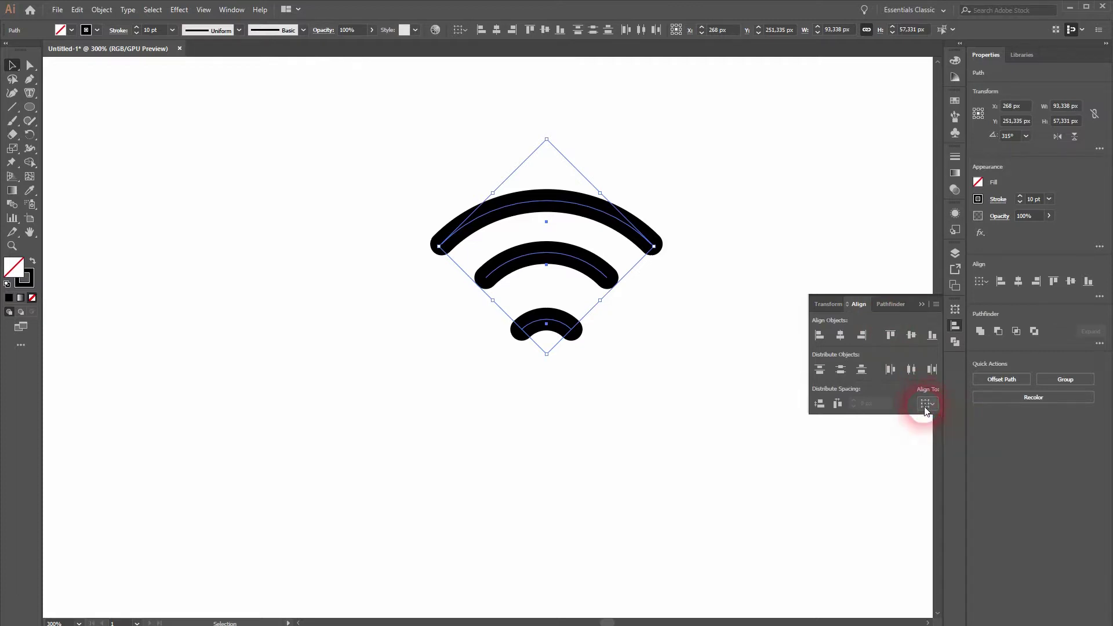
Distribute the three arcs evenly in the vertical direction and centre them horizontally on each other.
left_click(820, 370)
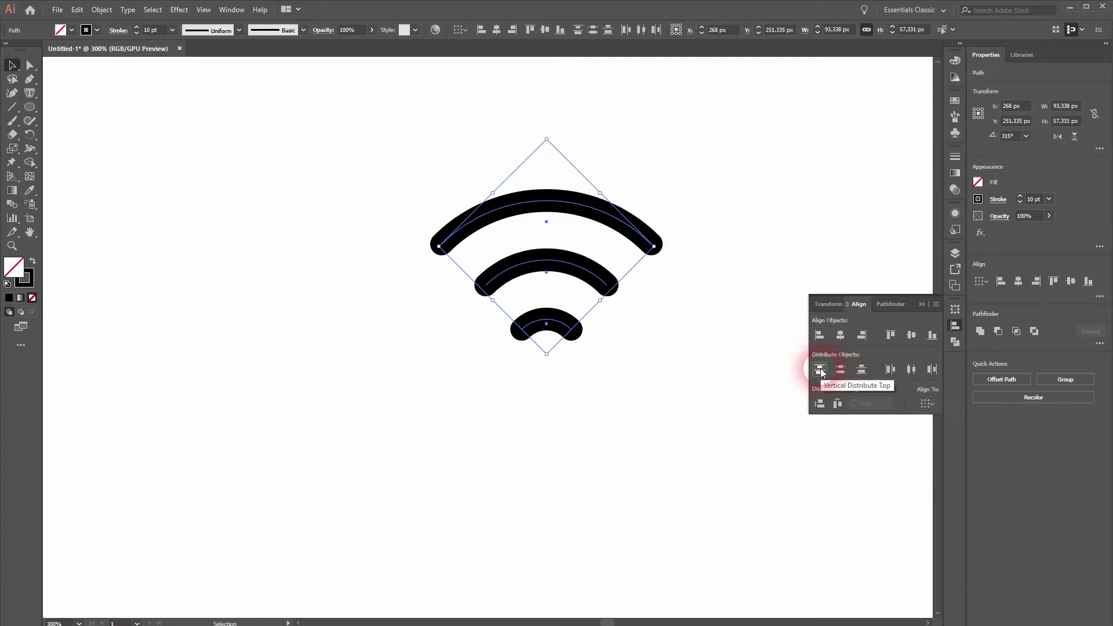
left_click(840, 371)
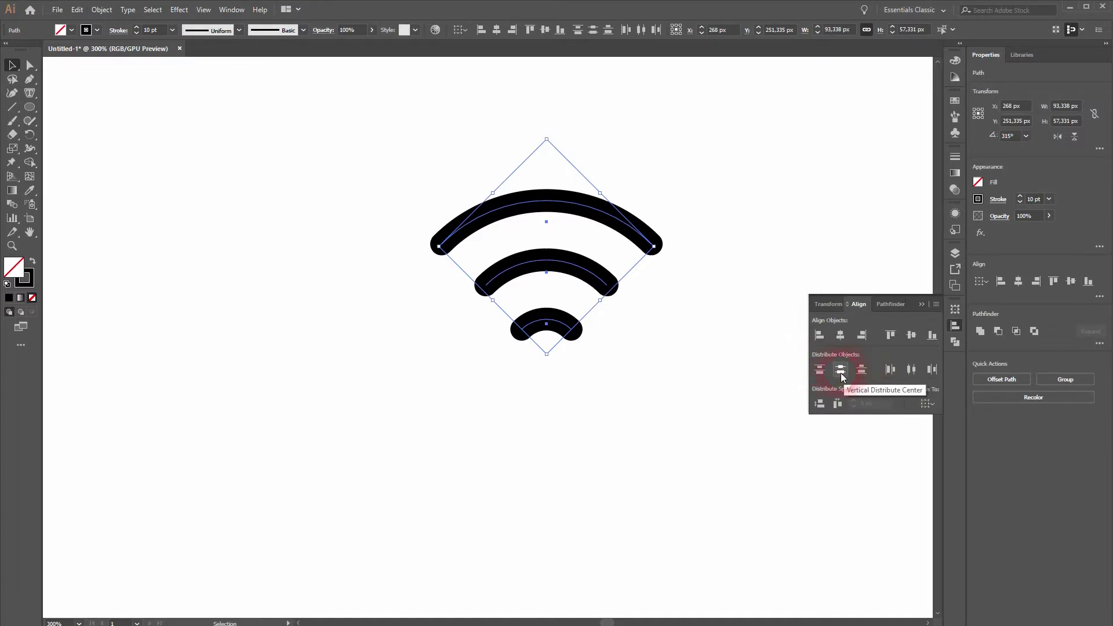
left_click(839, 335)
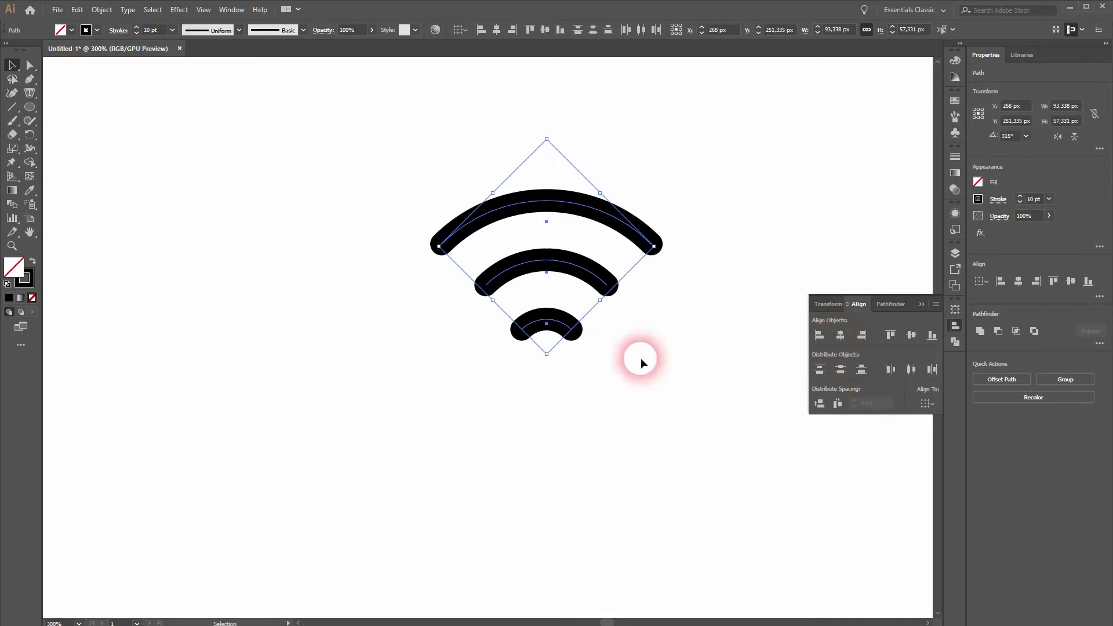
left_click(626, 371)
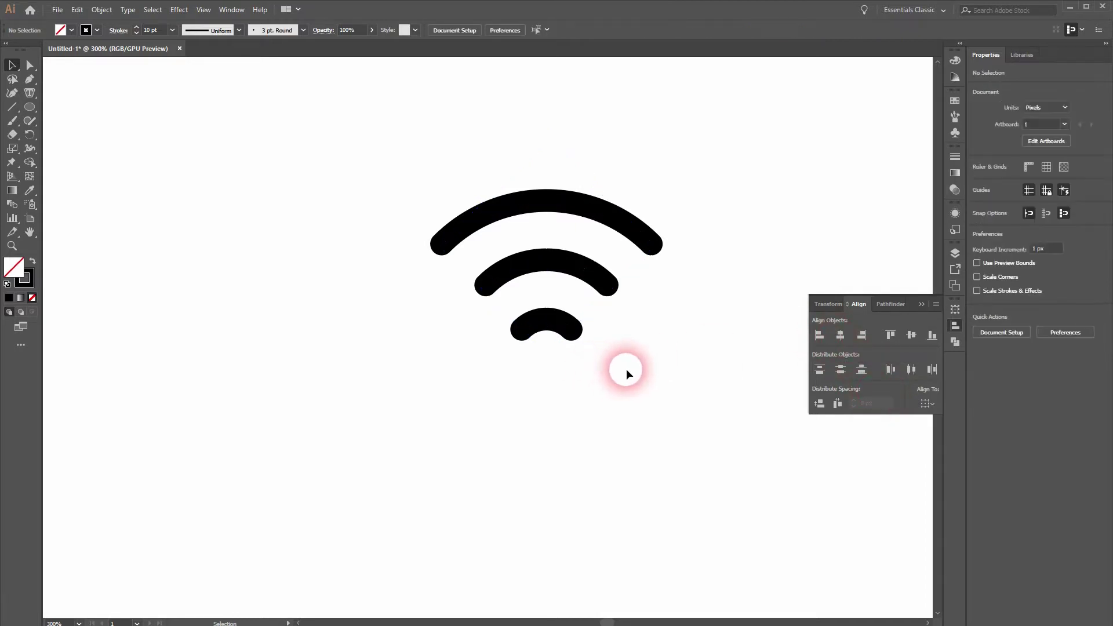
left_click(922, 304)
Draw a 10 px circle centred just beneath the smallest arc.
left_click_drag(29, 107, 75, 135)
left_click_drag(547, 365, 560, 385)
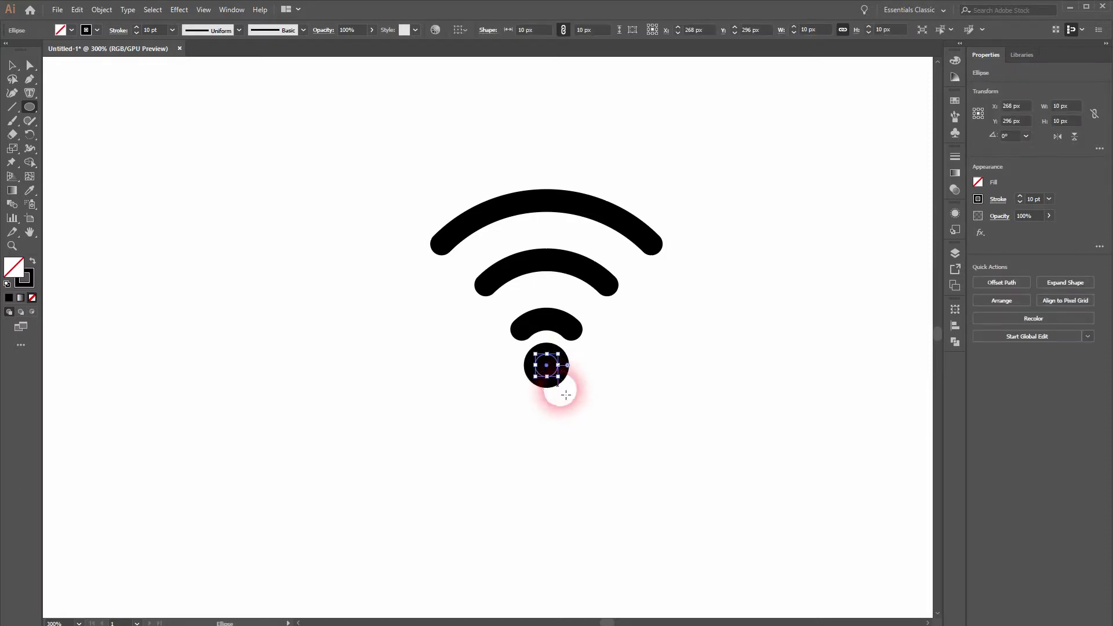
key("v")
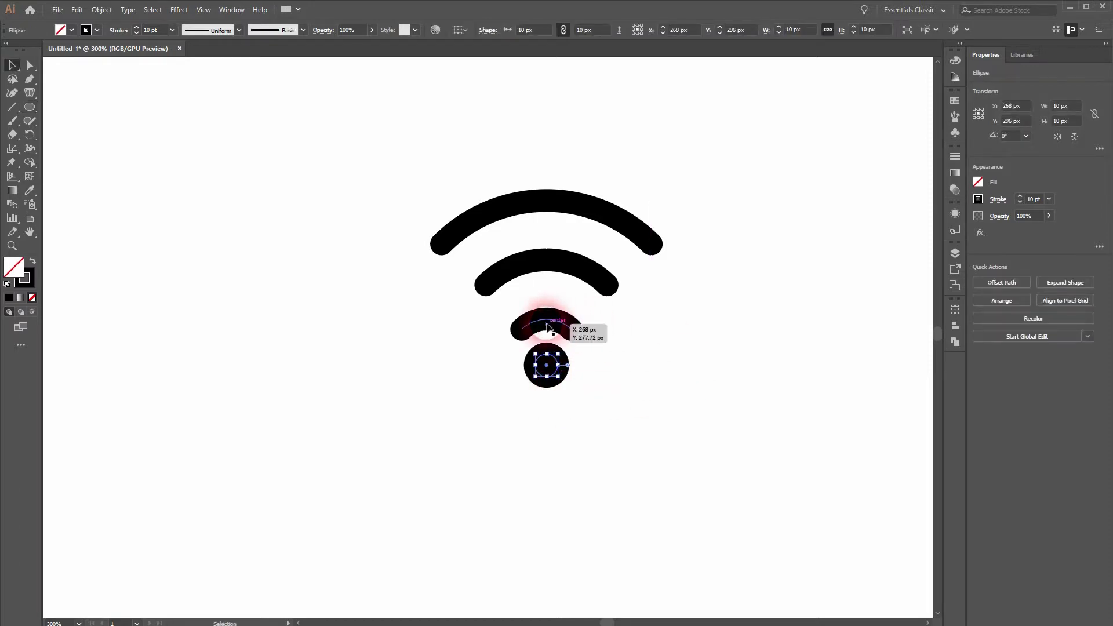
left_click(547, 328)
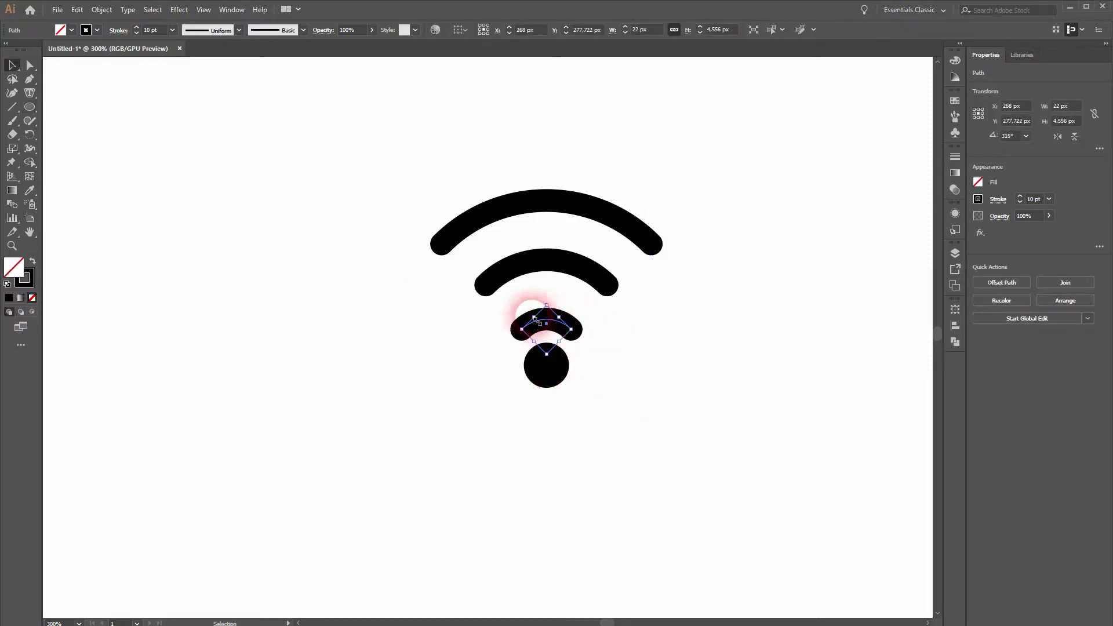
left_click(545, 368)
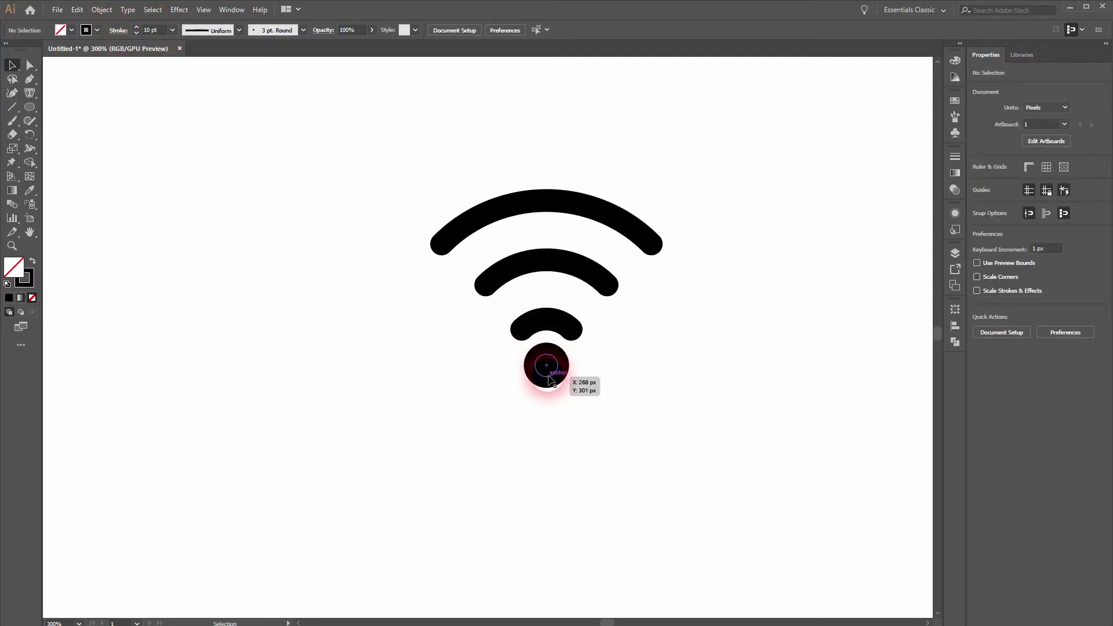
Swap the circle's fill and stroke to make it a solid black dot without an outline.
left_click(548, 371)
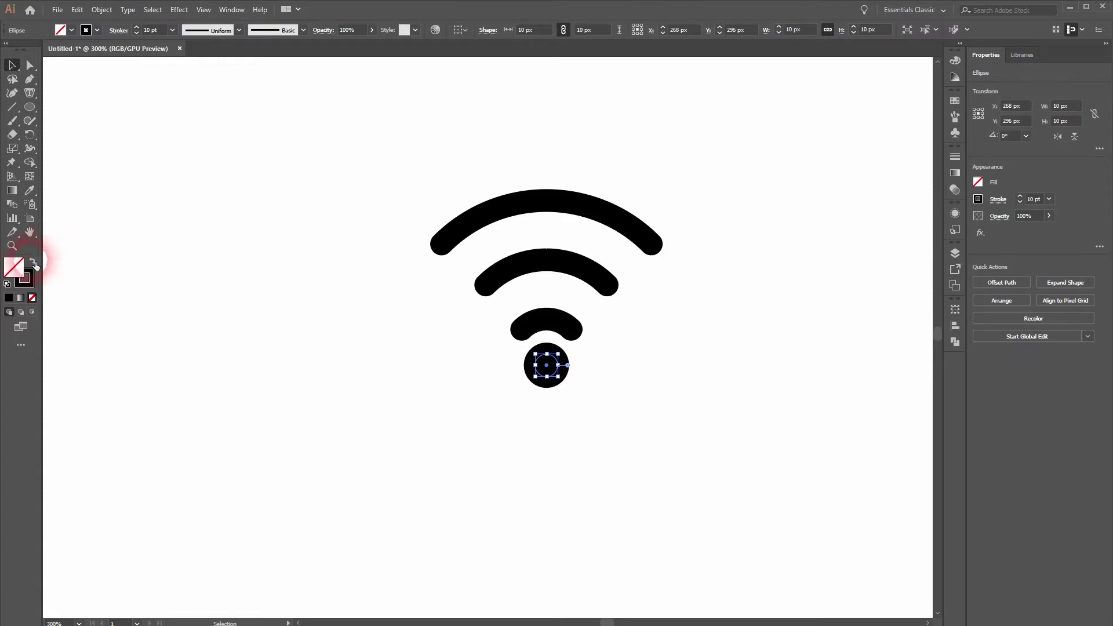
left_click(33, 263)
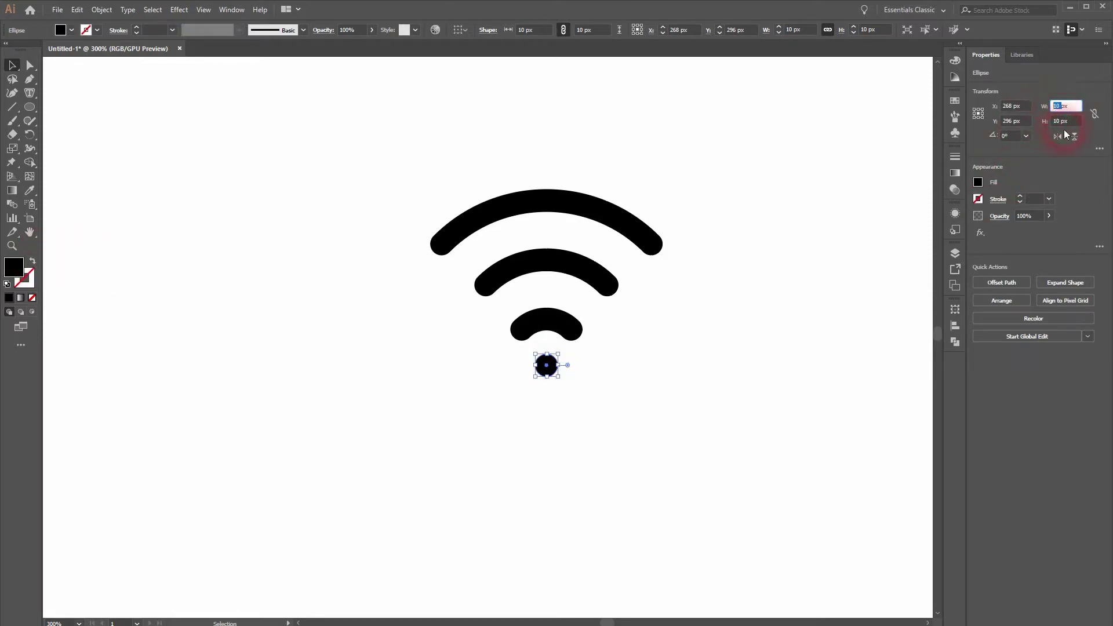
left_click(597, 469)
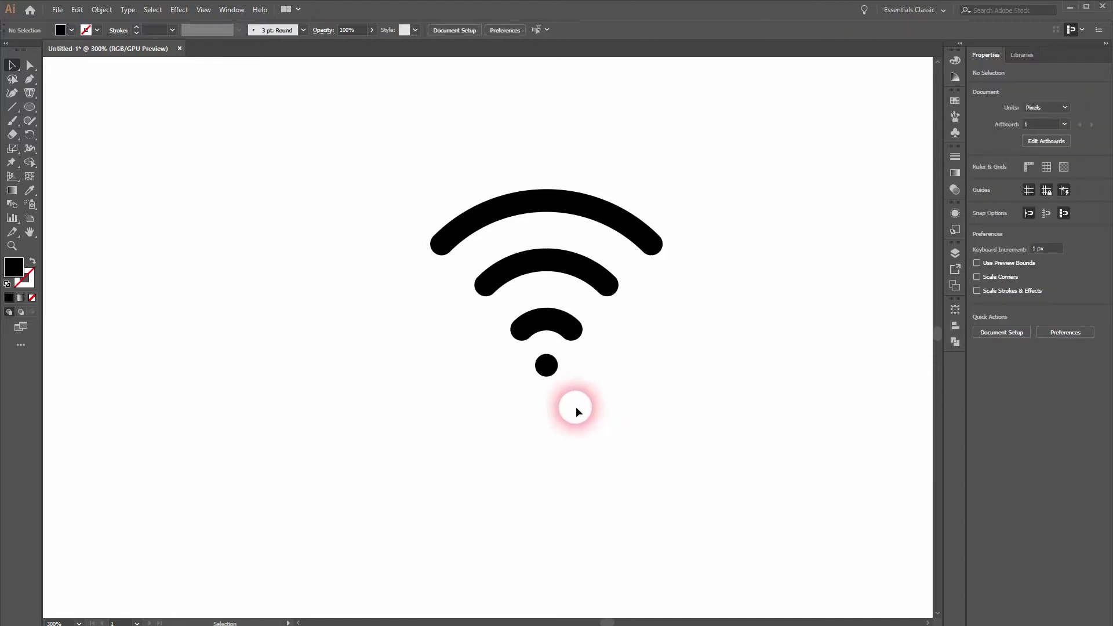
Distribute the arcs and the dot vertically by their top edges, and move the dot straight up closer to the smallest arc.
left_click_drag(515, 409, 757, 190)
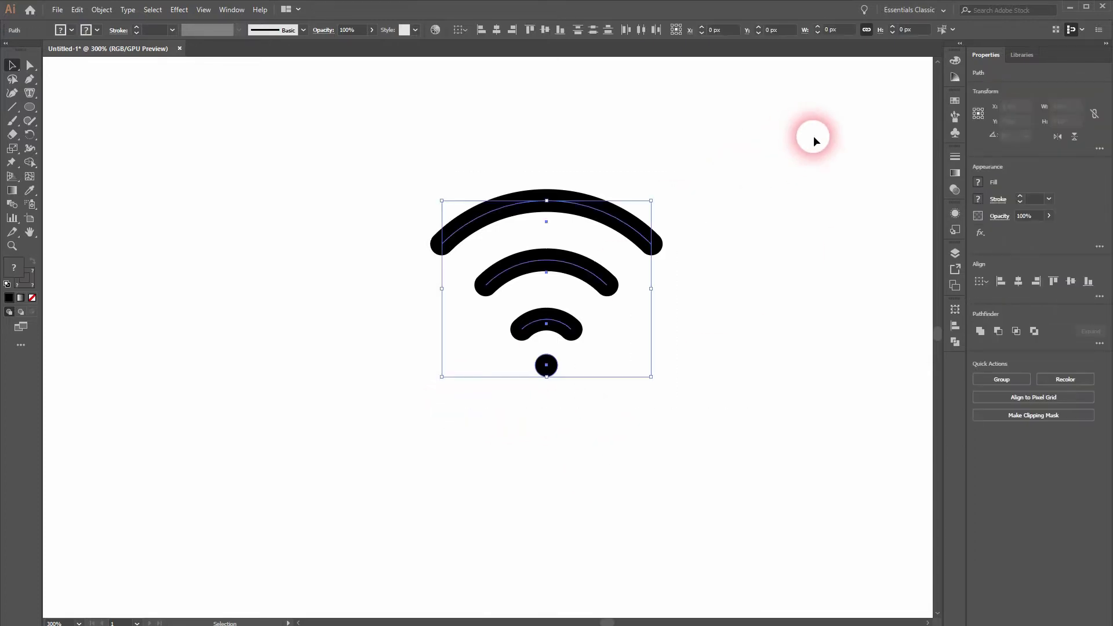
left_click(955, 326)
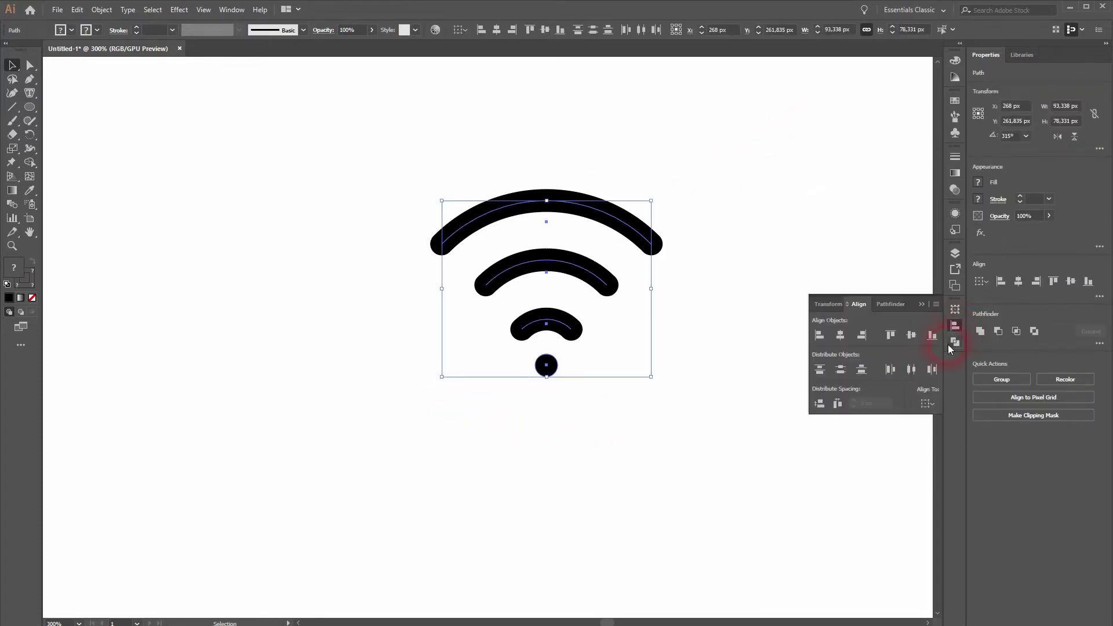
left_click(820, 370)
left_click(651, 393)
left_click_drag(547, 366, 547, 351)
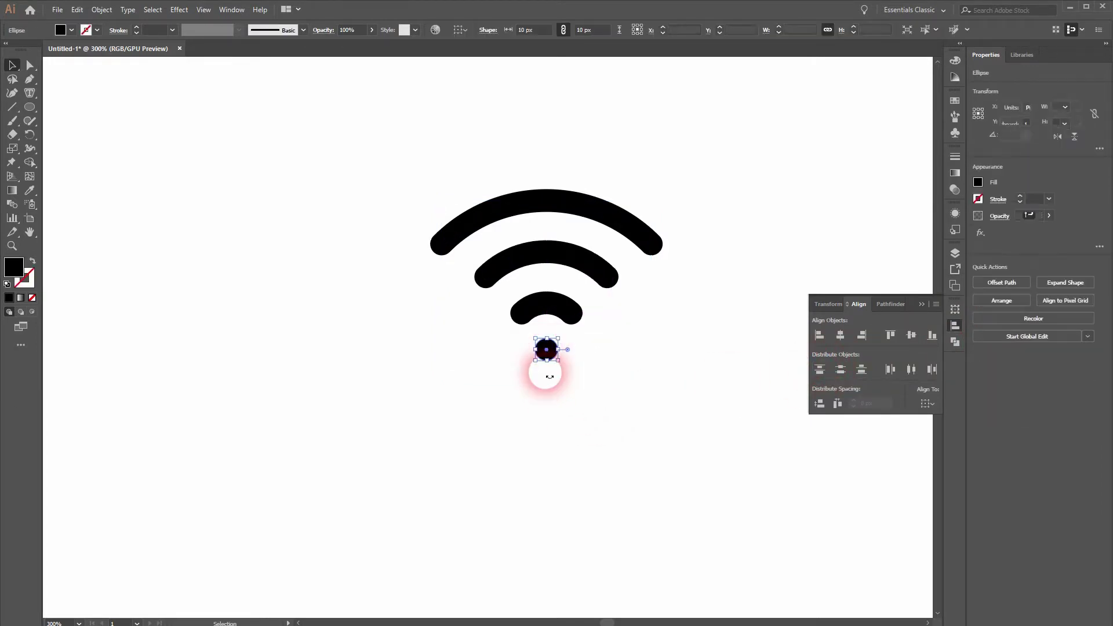
left_click(504, 444)
Try distributing the arcs and dot by their top edges once more and moving the dot further up.
left_click_drag(388, 388, 760, 173)
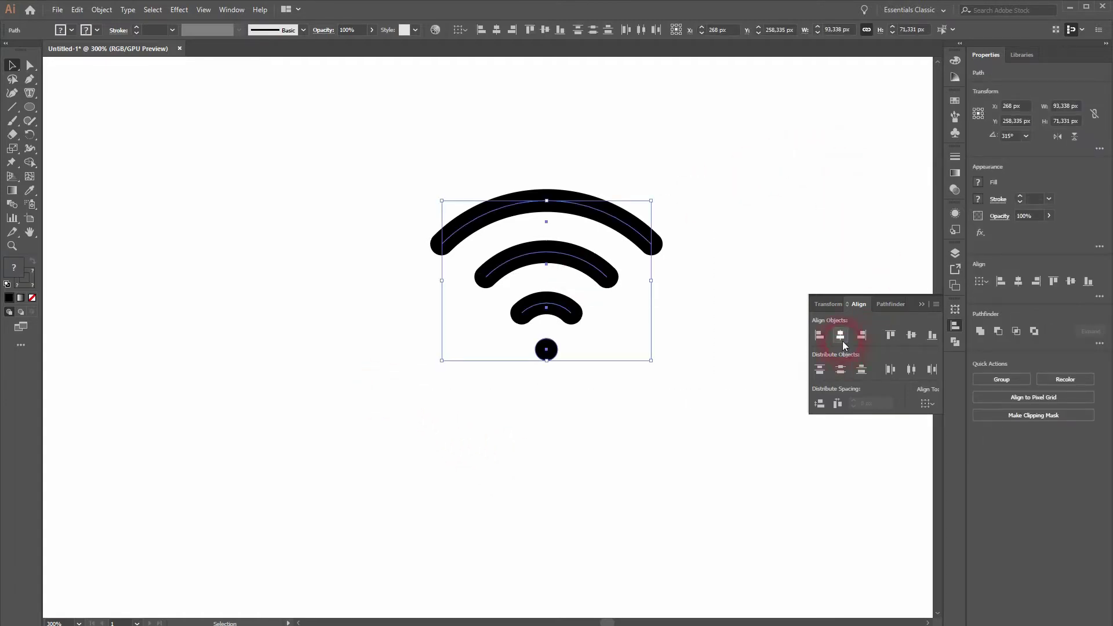
left_click(820, 369)
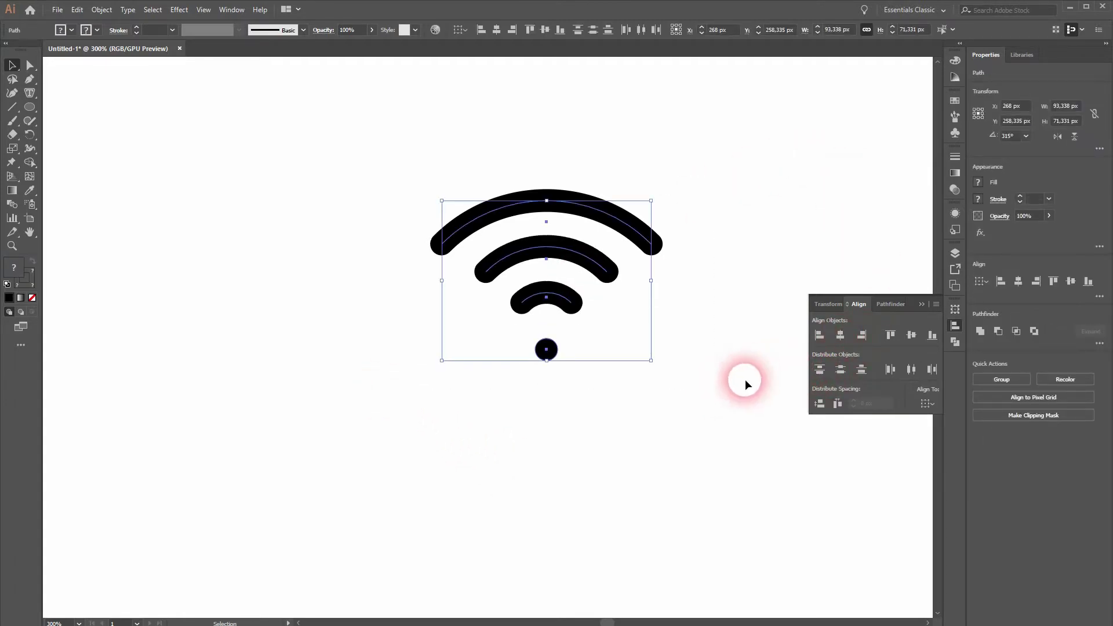
left_click(566, 429)
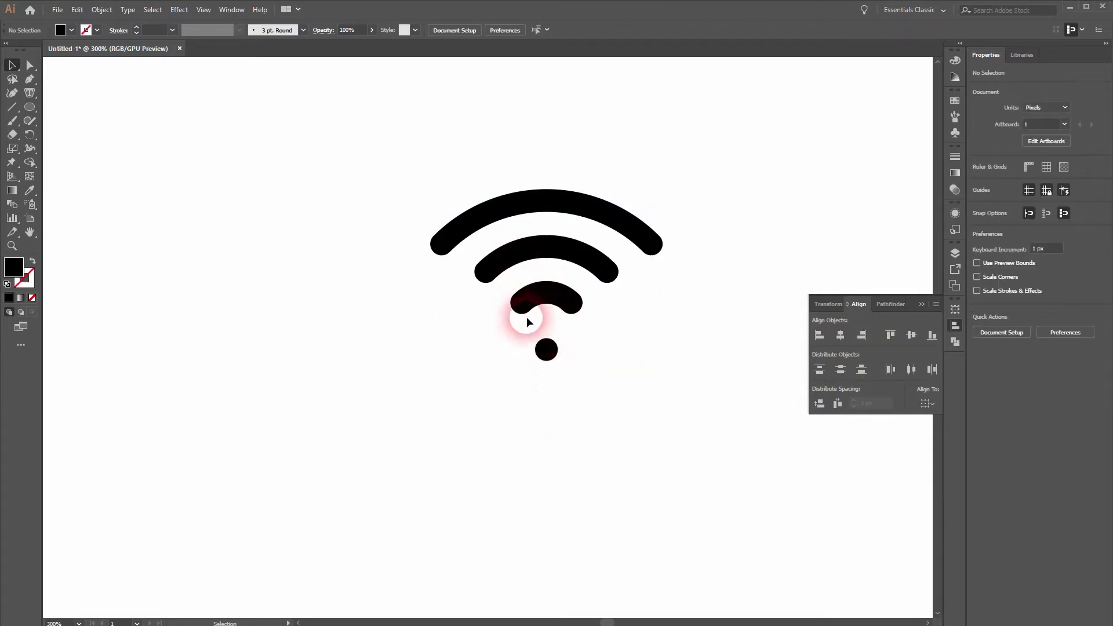
left_click_drag(546, 351, 545, 337)
left_click(566, 414)
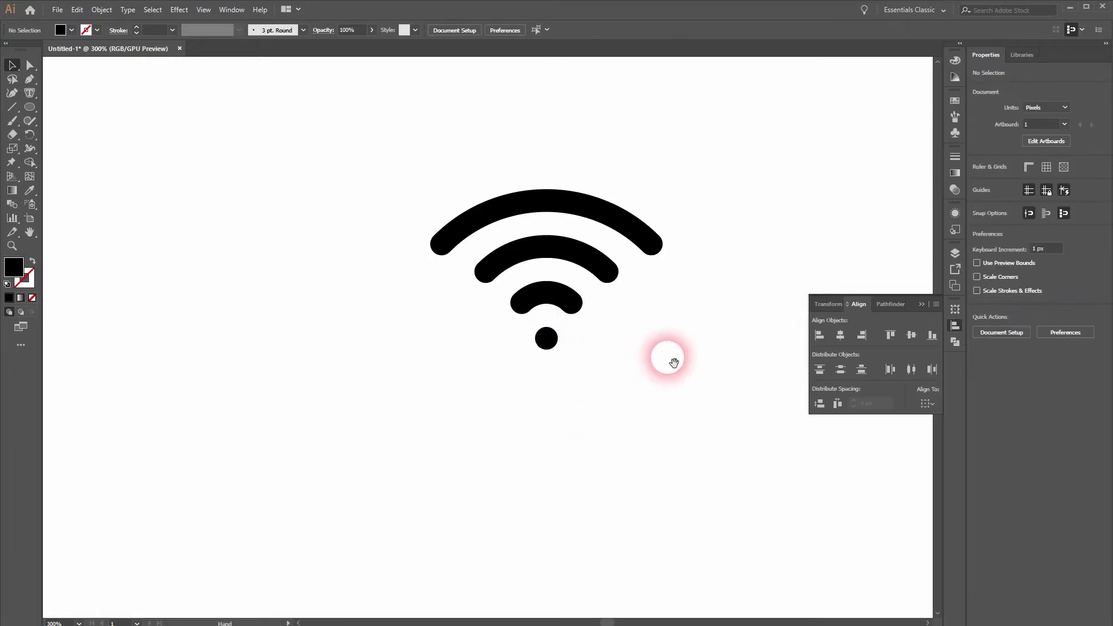
Undo the last dot move and the second vertical distribution, and deselect the artwork.
key("space")
left_click_drag(666, 355, 543, 462)
key("ctrl+z")
key("ctrl+z")
key("ctrl+z")
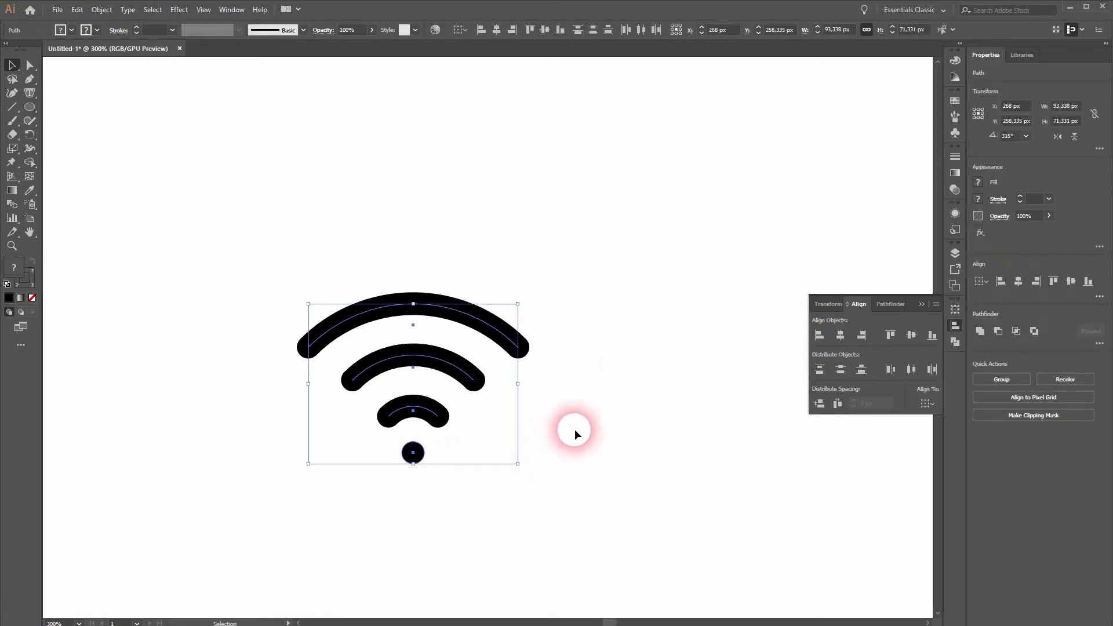
left_click(633, 472)
left_click(922, 303)
left_click(429, 469)
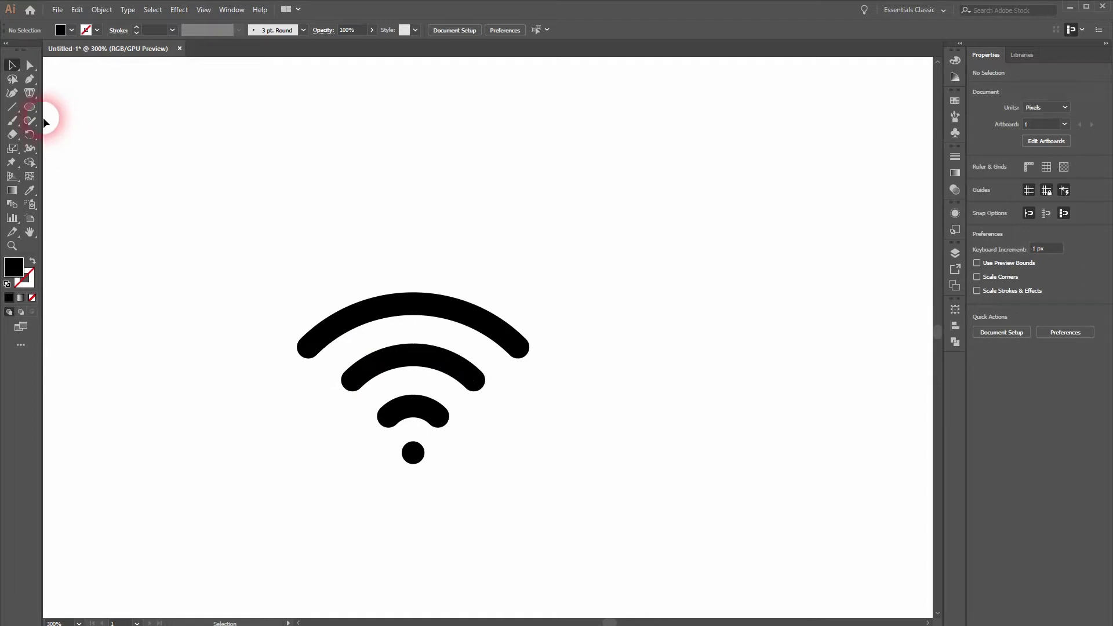
Draw a black triangle about 39 px wide and 33 px high with the Star tool in the empty area above the Wi-Fi symbol.
left_click_drag(33, 110, 84, 149)
left_click(30, 107)
left_click(75, 163)
left_click_drag(218, 157, 259, 198)
key("Up")
key("Up")
key("Down")
key("Down")
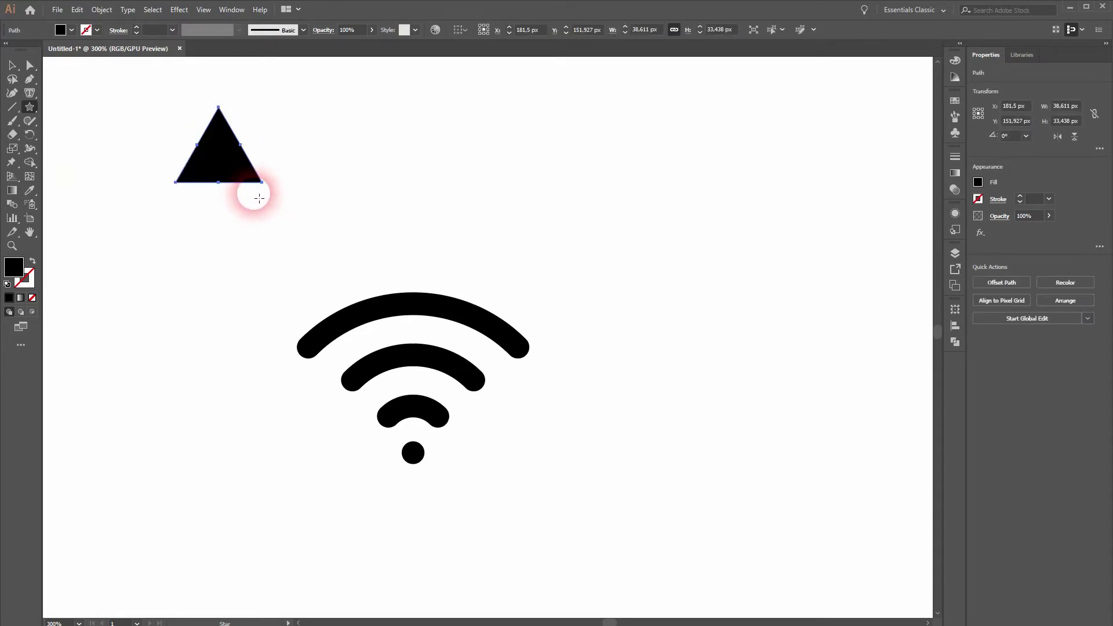
Rotate the triangle 180° and place it over the symbol with its tip at the centre of the dot.
key("v")
left_click_drag(261, 171, 411, 411)
left_click(467, 193)
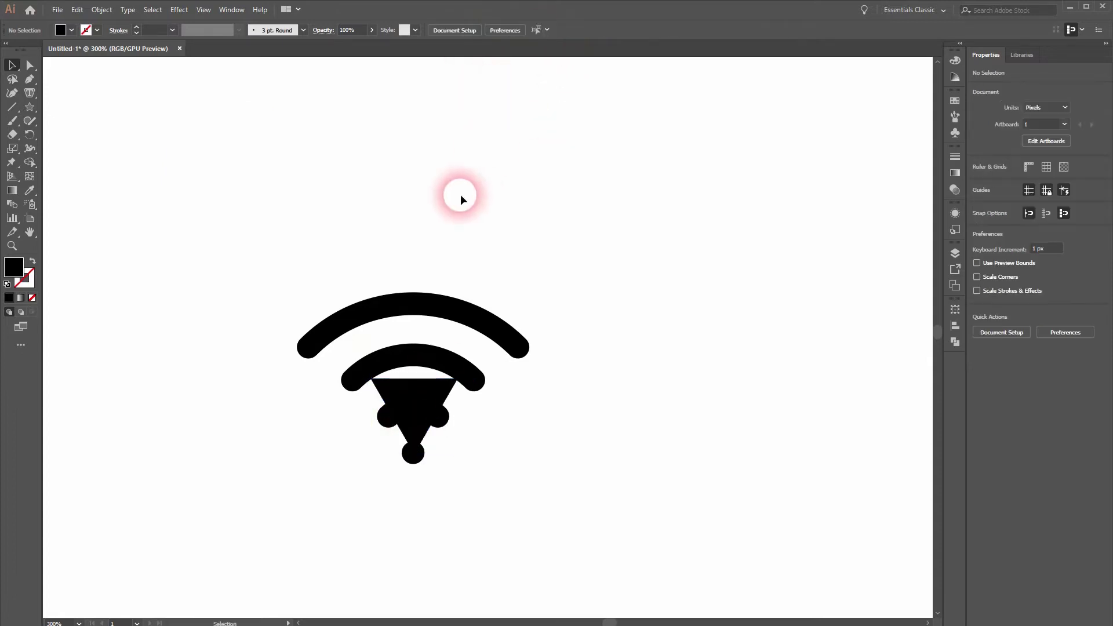
Select the arcs, dot and triangle, and centre them horizontally relative to the artboard.
left_click_drag(281, 489, 687, 262)
left_click(956, 326)
left_click(928, 404)
left_click(959, 443)
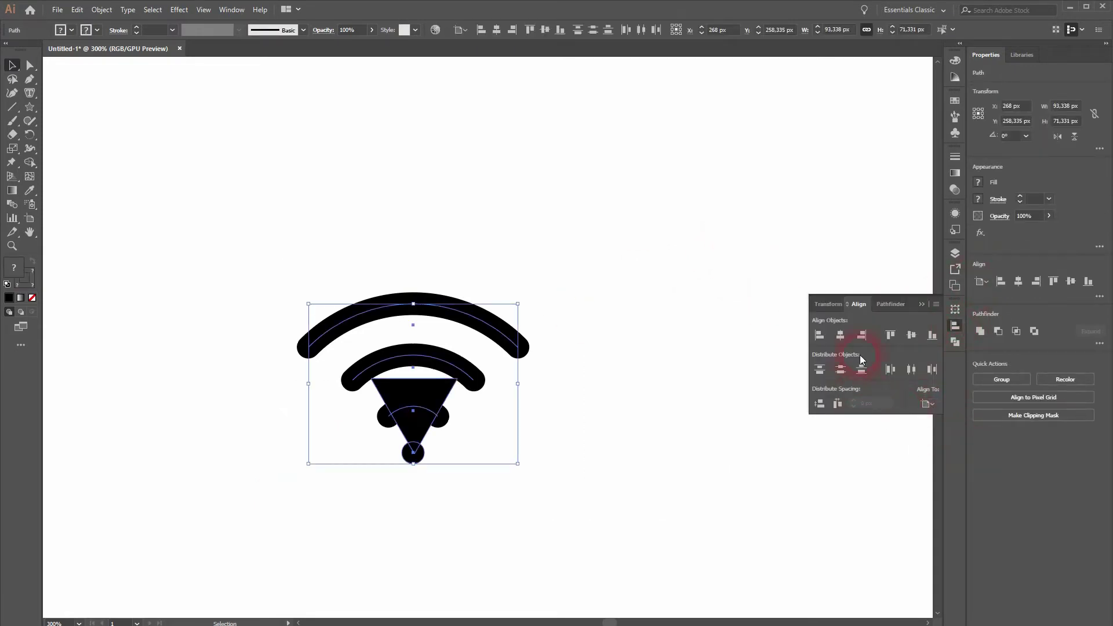
left_click(840, 335)
left_click(437, 469)
Enlarge the inverted triangle from its tip over the arcs, then widen it symmetrically to 158 px wide and 107.44 px high.
left_click_drag(701, 514, 572, 476)
left_click(485, 341)
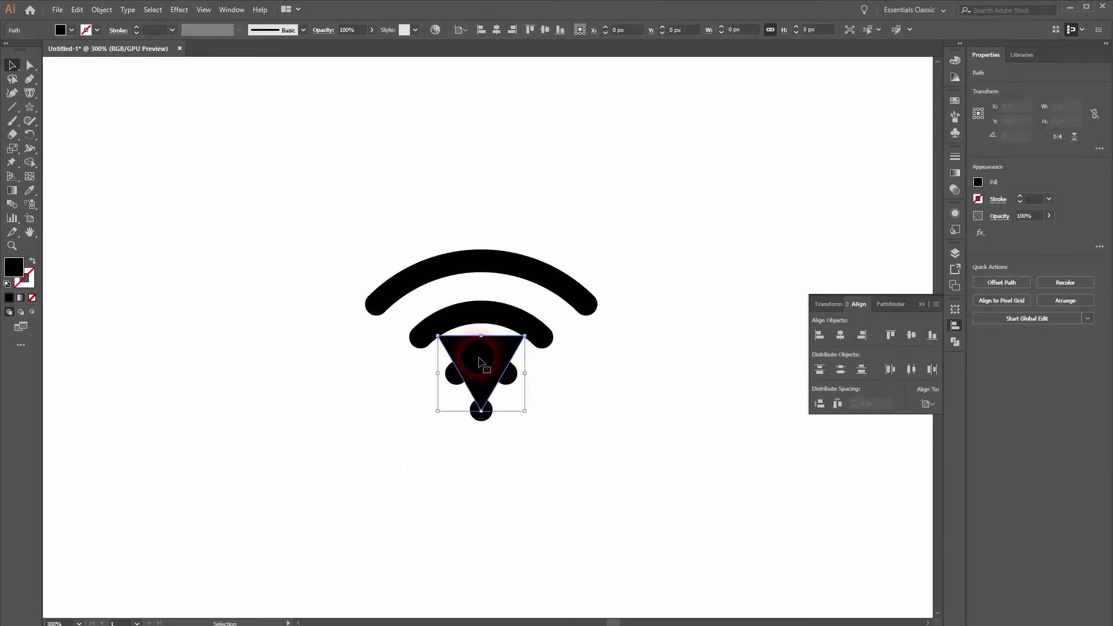
left_click_drag(484, 339, 481, 169)
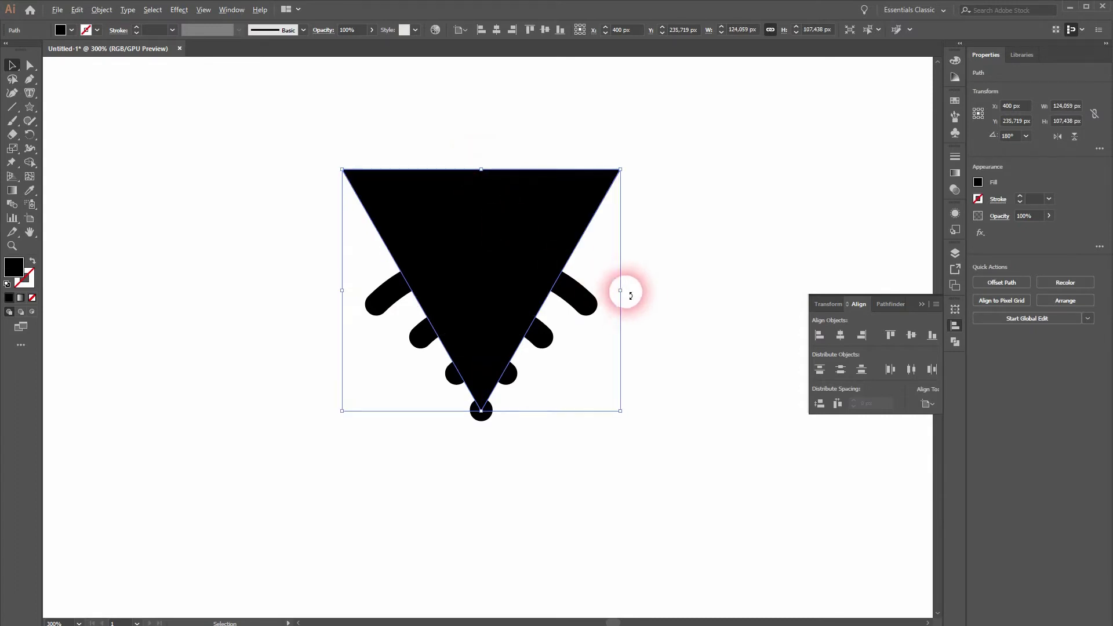
left_click_drag(622, 290, 659, 294)
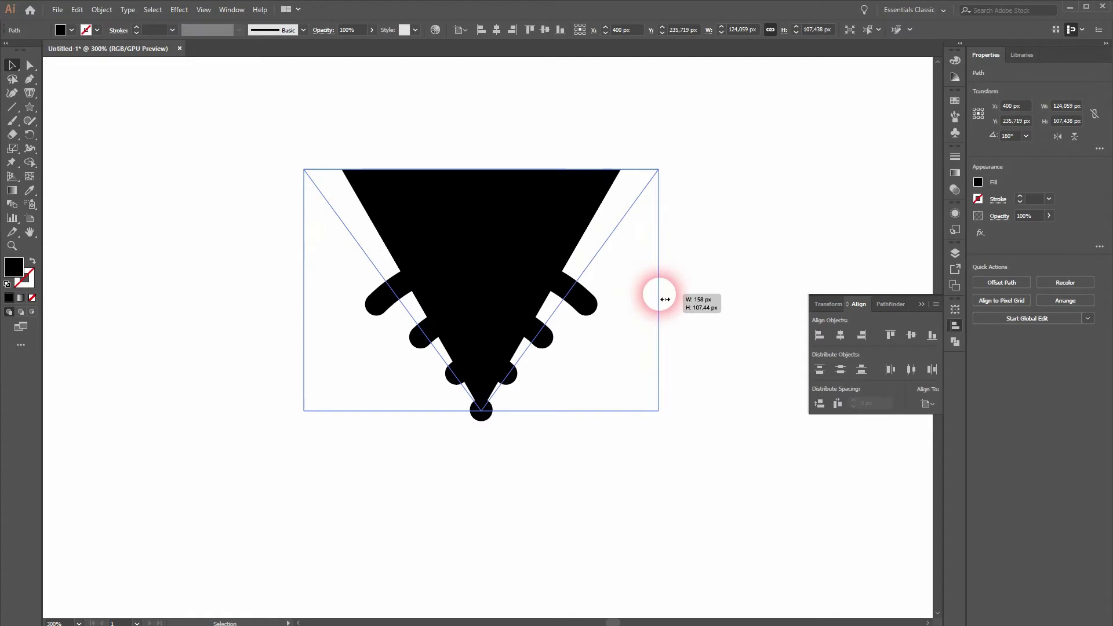
left_click_drag(665, 299, 662, 297)
left_click(611, 475)
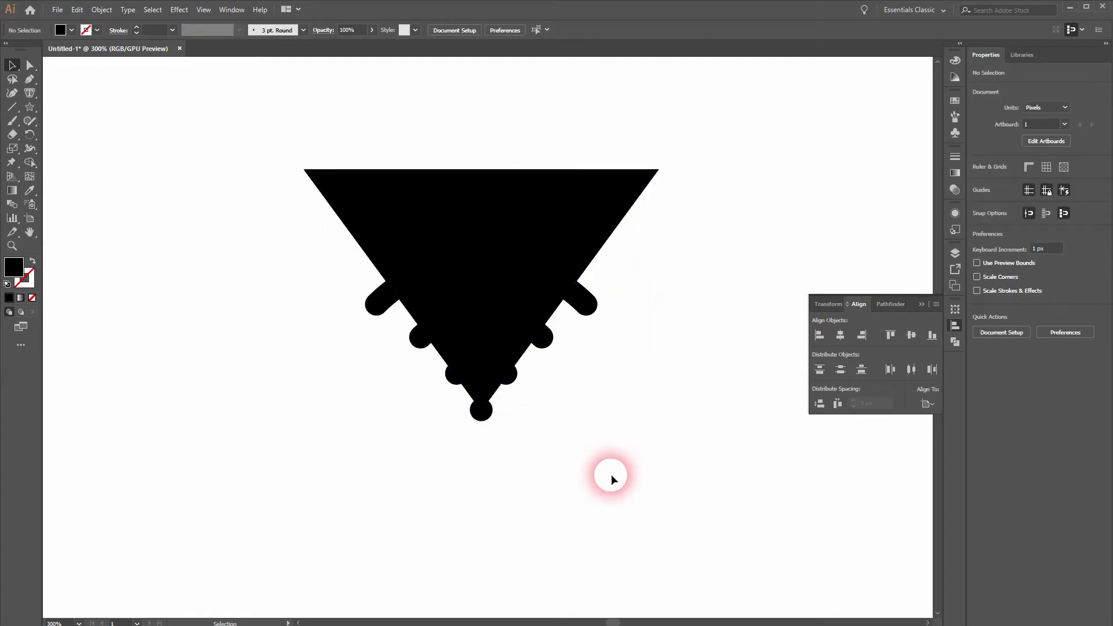
Select the triangle, arcs and dot, and trim both ends of the outer arc outside the triangle with the Shape Builder tool.
left_click(922, 304)
left_click_drag(246, 463, 778, 170)
left_click_drag(29, 162, 96, 171)
left_click_drag(364, 290, 388, 301)
left_click_drag(597, 288, 583, 305)
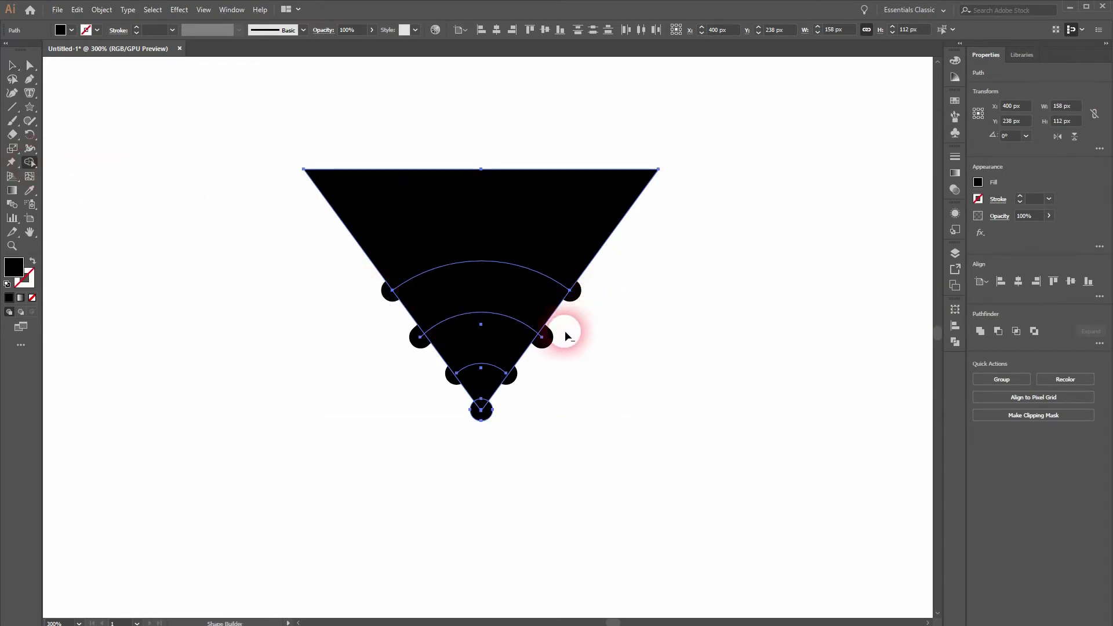
Trim both ends of the middle arc where they extend past the triangle's edges, leaving the inner arc untouched.
scroll(568, 325, "up", 5)
left_click_drag(480, 287, 417, 379)
mouse_move(167, 445)
left_mouse_down()
mouse_move(673, 347)
mouse_move(769, 343)
left_mouse_up()
left_click_drag(394, 235, 427, 259)
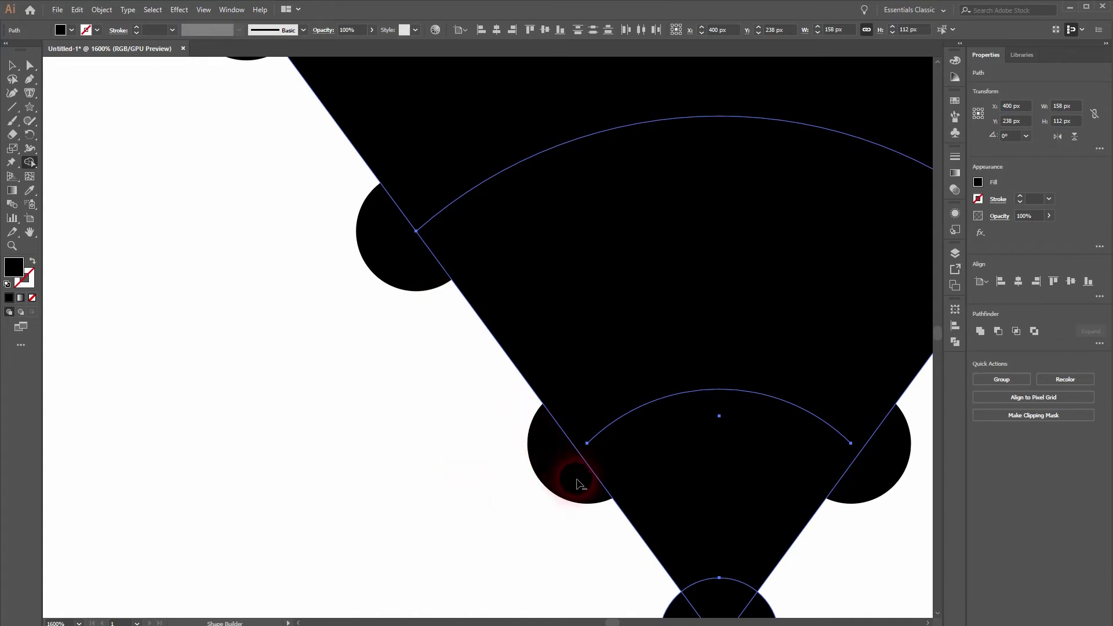
key("ctrl+0")
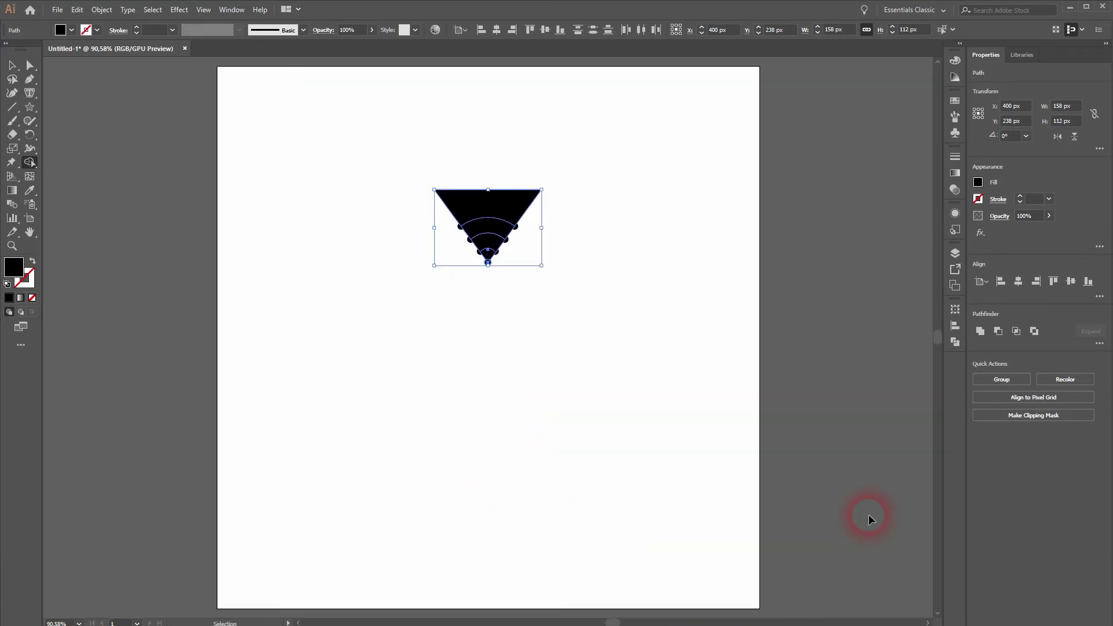
scroll(511, 241, "up", 3)
left_click_drag(620, 270, 686, 381)
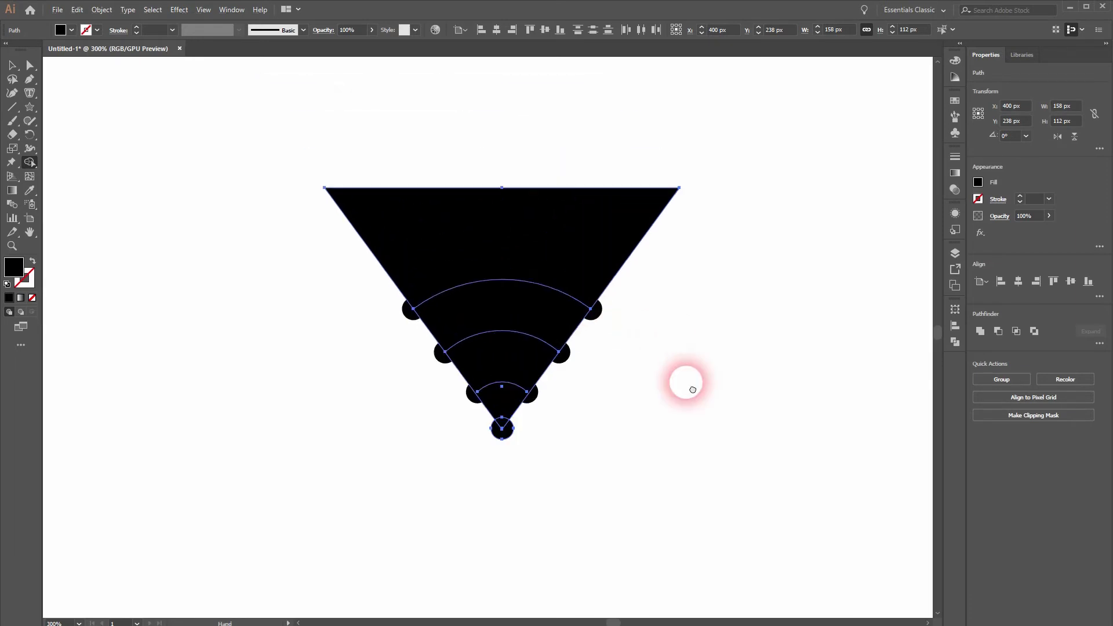
Delete the triangle covering the Wi-Fi symbol.
left_click(14, 67)
left_click(195, 354)
left_click(472, 237)
key("Delete")
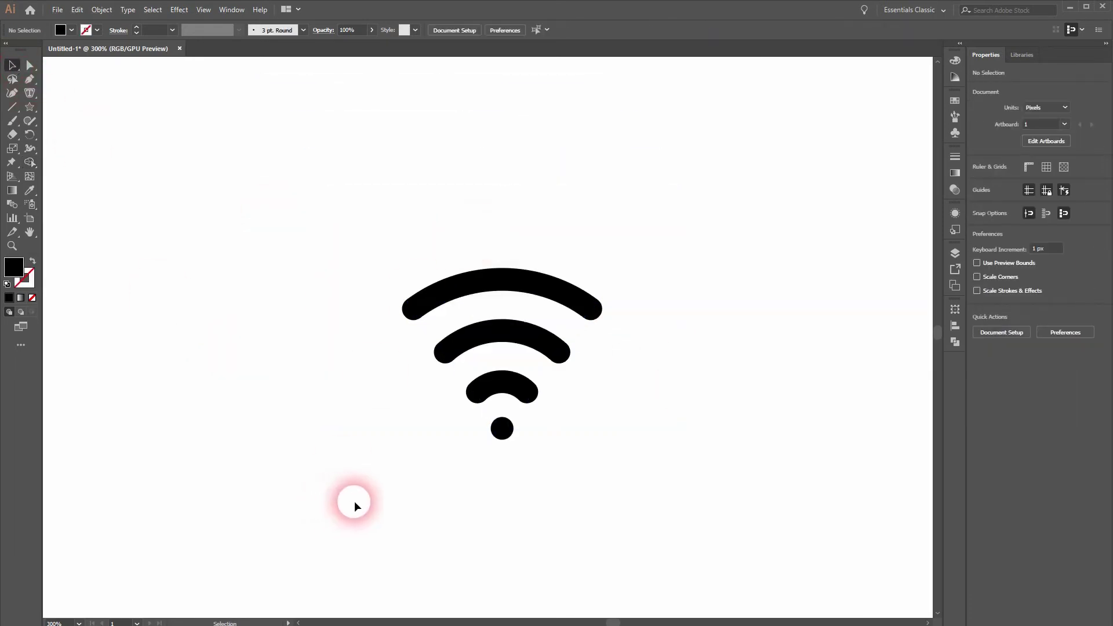
Group the three arcs and the dot into one object.
left_click_drag(367, 495, 672, 194)
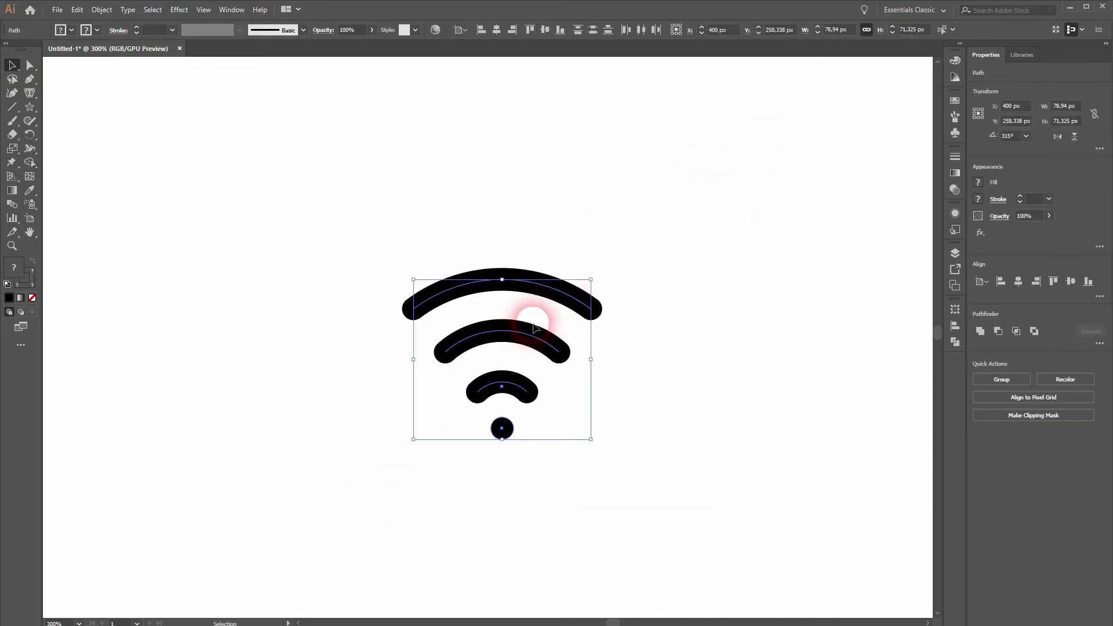
right_click(512, 344)
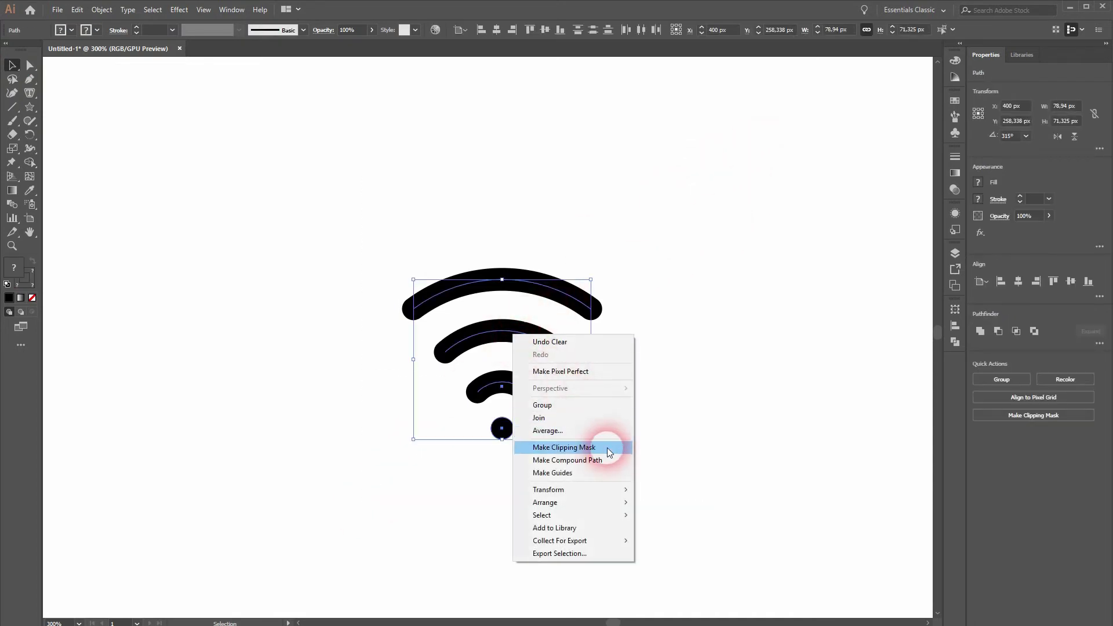
left_click(584, 406)
left_click(722, 406)
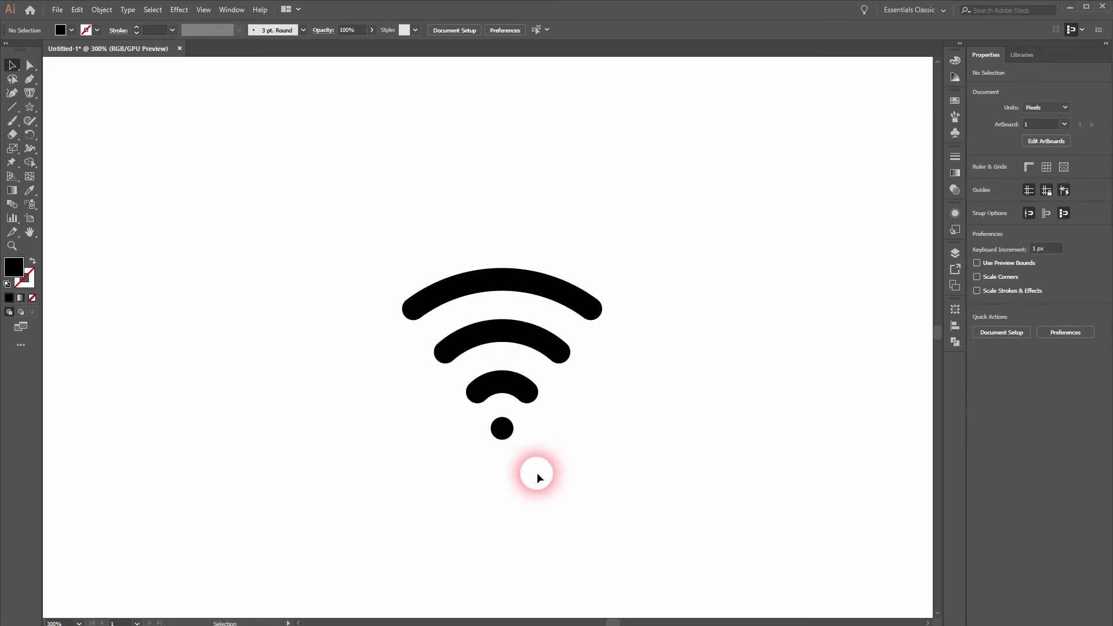
Duplicate the grouped Wi-Fi icon about 103 px to the right of the original at the same height.
left_click_drag(392, 467, 664, 247)
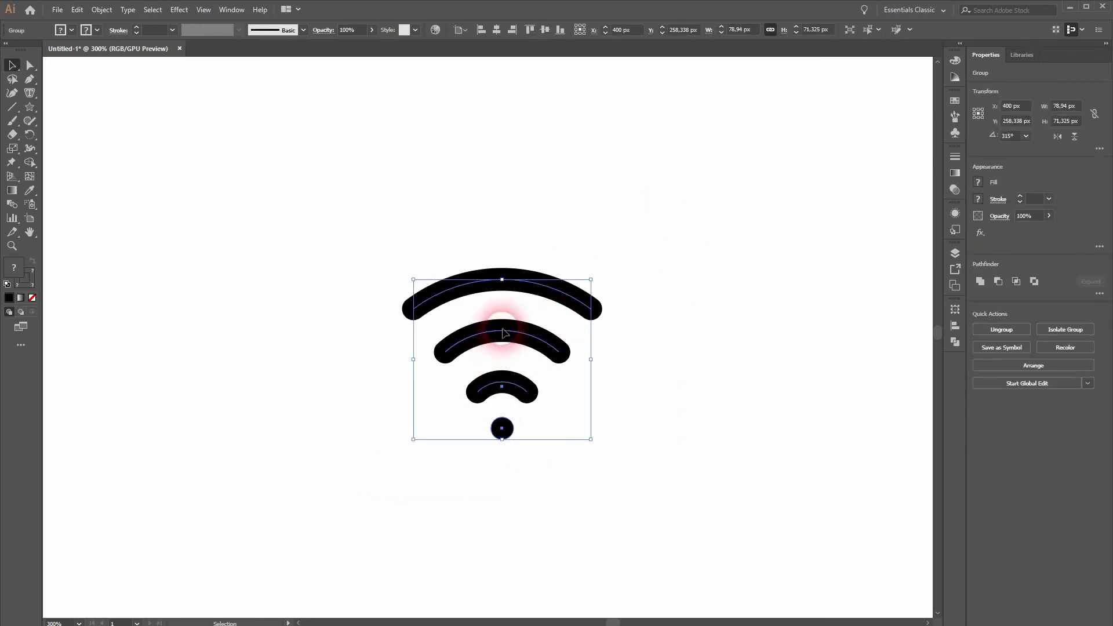
left_click_drag(499, 332, 731, 333)
left_click(914, 378)
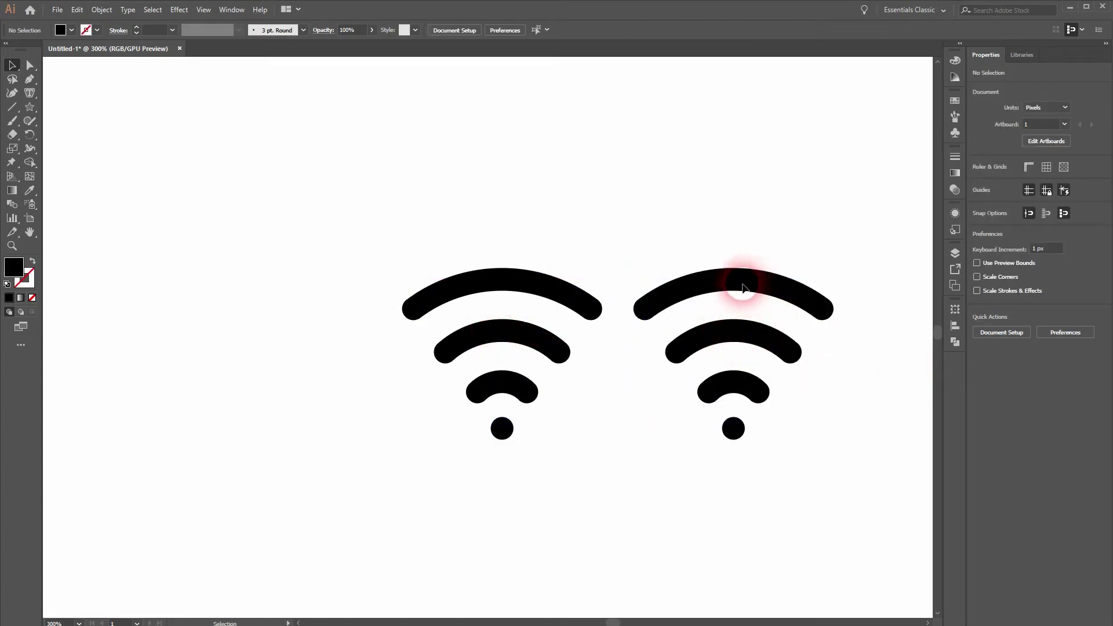
Ungroup the copied Wi-Fi icon.
left_click(742, 288)
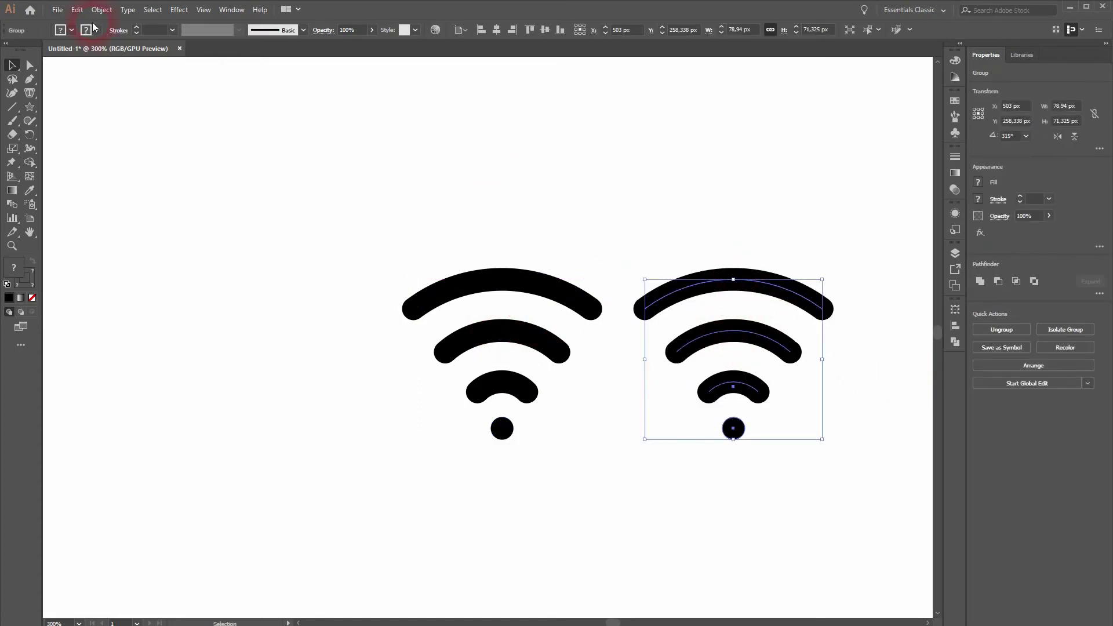
right_click(717, 284)
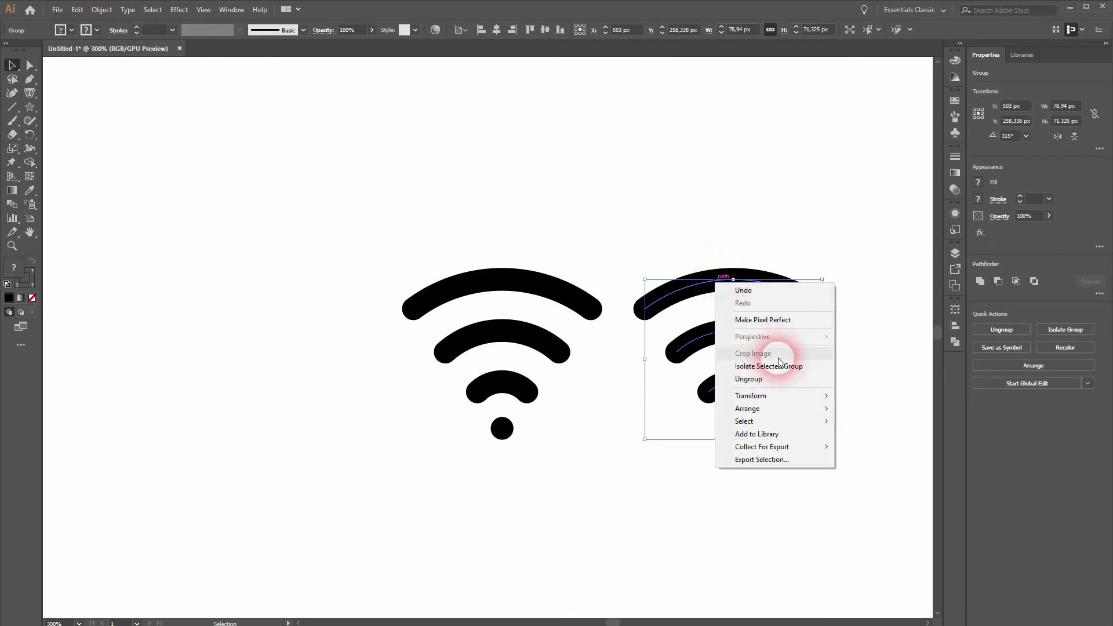
left_click(785, 380)
left_click(706, 240)
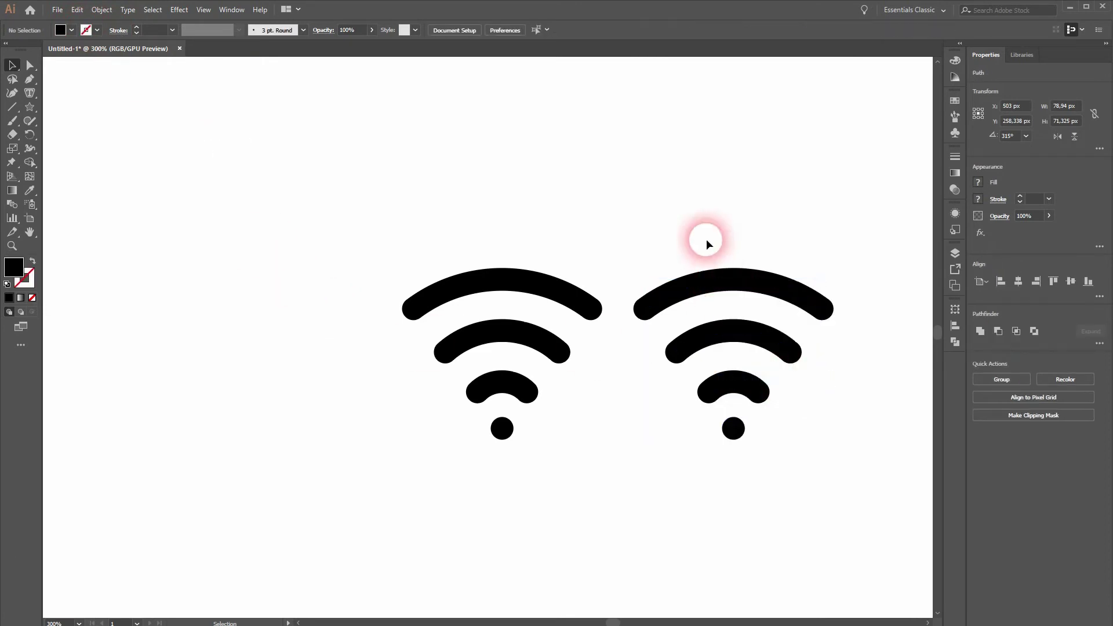
Change the stroke of the copy's outer arc to a medium gray swatch.
left_click(706, 286)
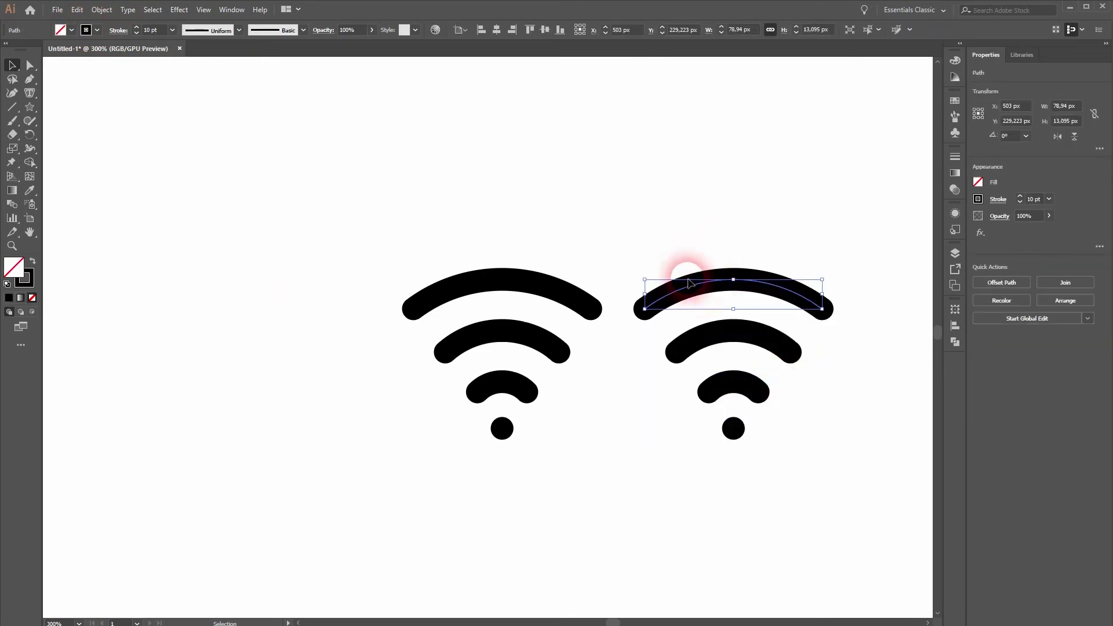
left_click(95, 32)
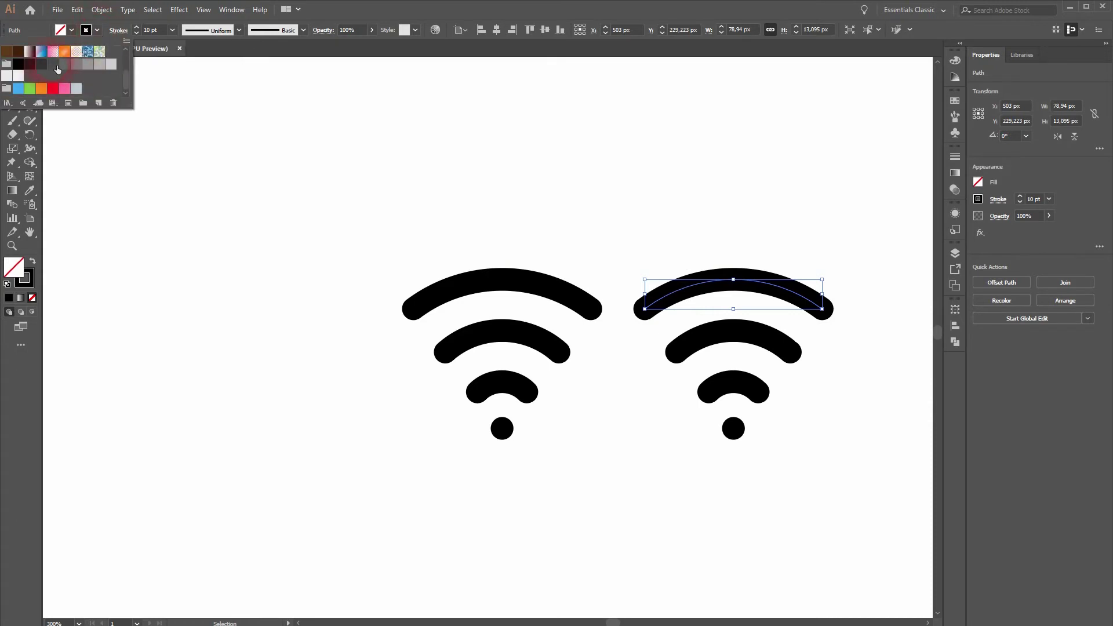
left_click(64, 64)
left_click(77, 66)
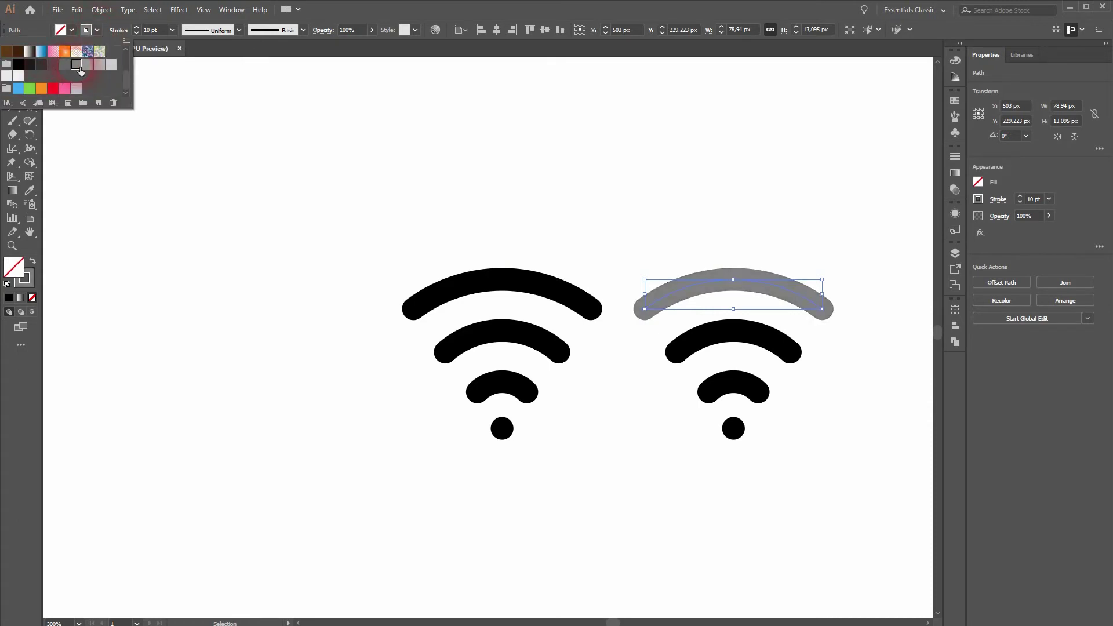
left_click(261, 398)
left_click(701, 492)
Duplicate the icon with the gray outer arc about 106 px to the right, and repeat the duplication for a fourth icon.
key("space")
left_click_drag(820, 500, 592, 504)
left_click_drag(467, 472, 667, 192)
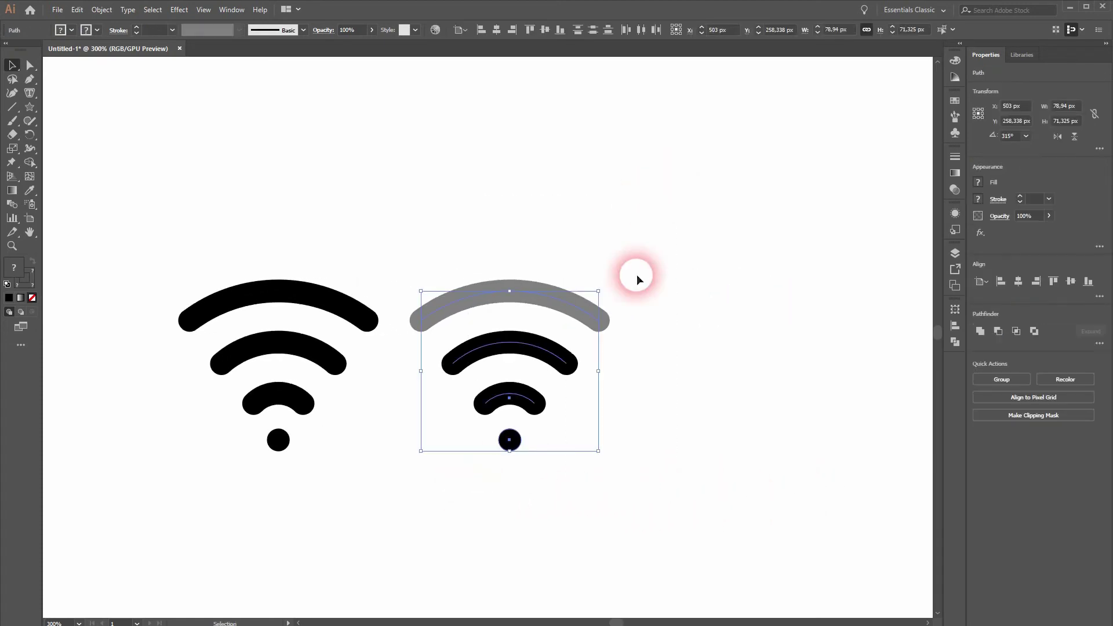
left_click_drag(548, 355, 790, 355)
key("ctrl+d")
key("space")
left_click_drag(623, 508, 426, 522)
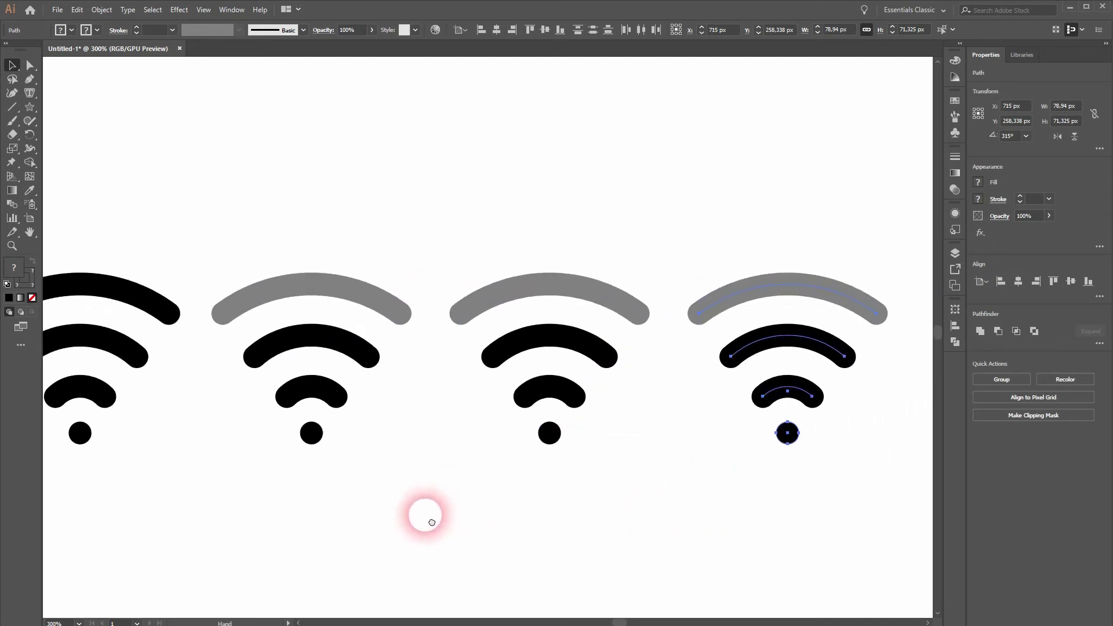
Try a lighter gray stroke on the middle arc of the third icon.
left_click(555, 338)
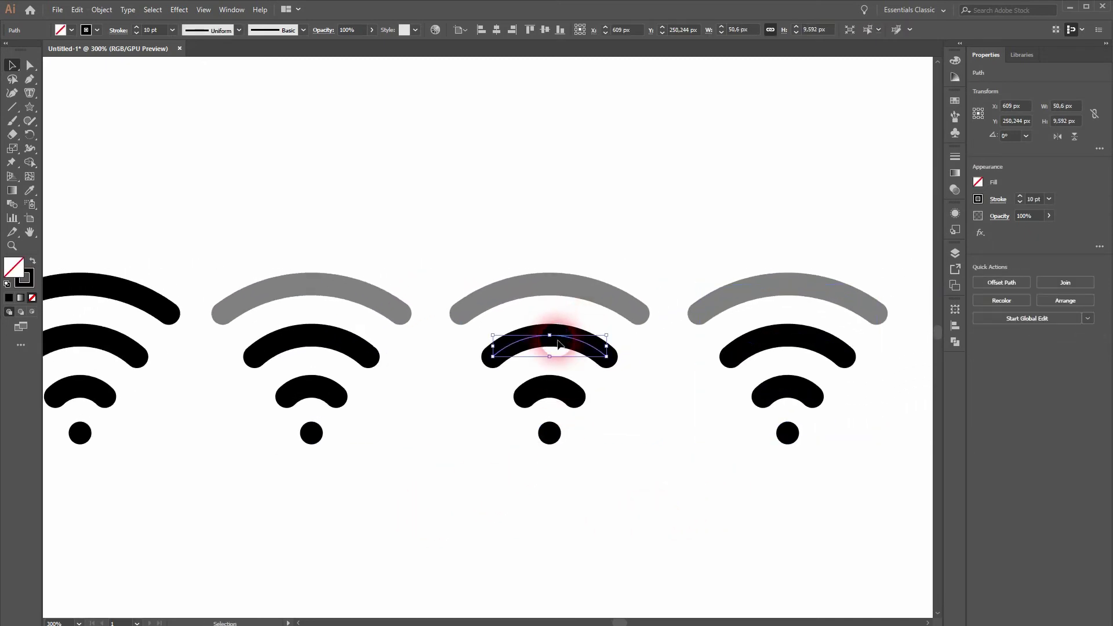
left_click(95, 33)
left_click(88, 65)
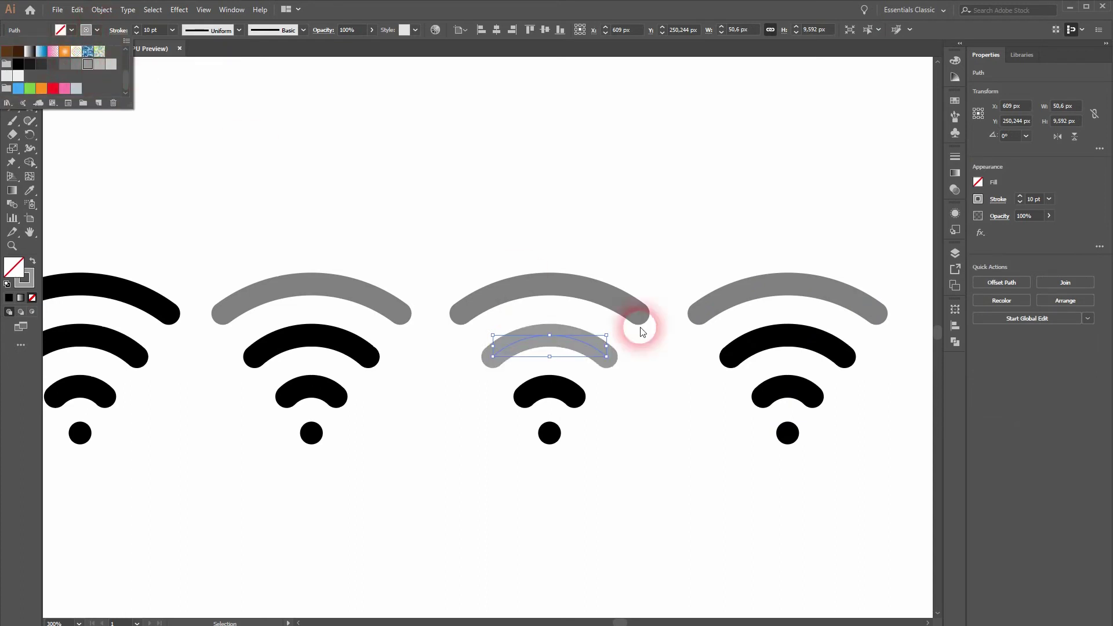
left_click(777, 357)
left_click(685, 396)
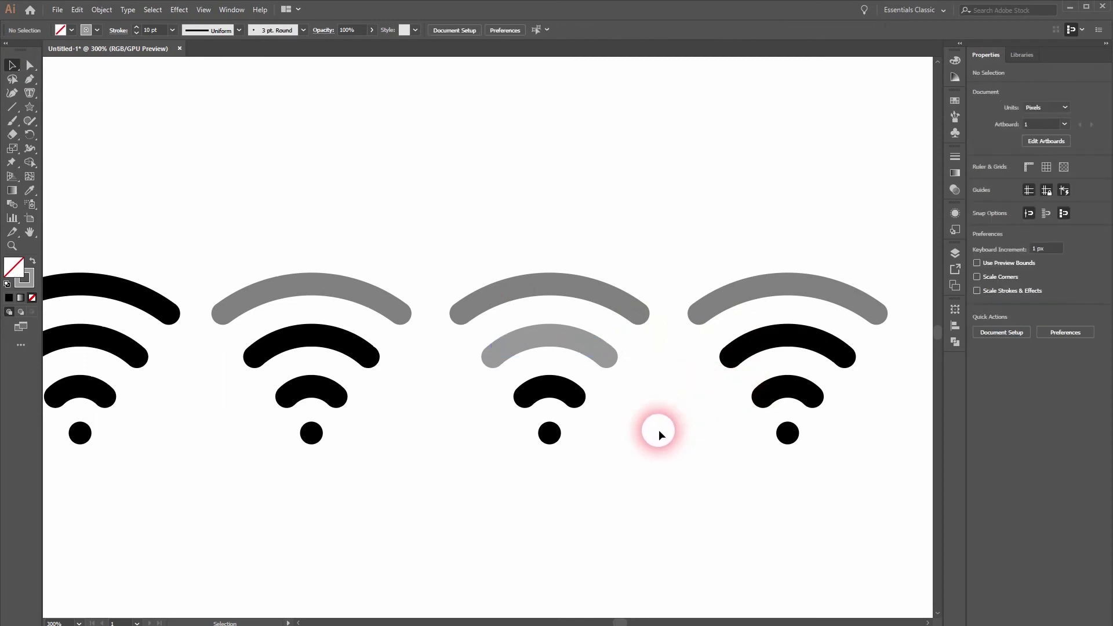
Set the stroke of the third icon's middle arc to the same medium gray as its outer arc.
left_click(541, 284)
left_click(547, 340)
left_click(97, 31)
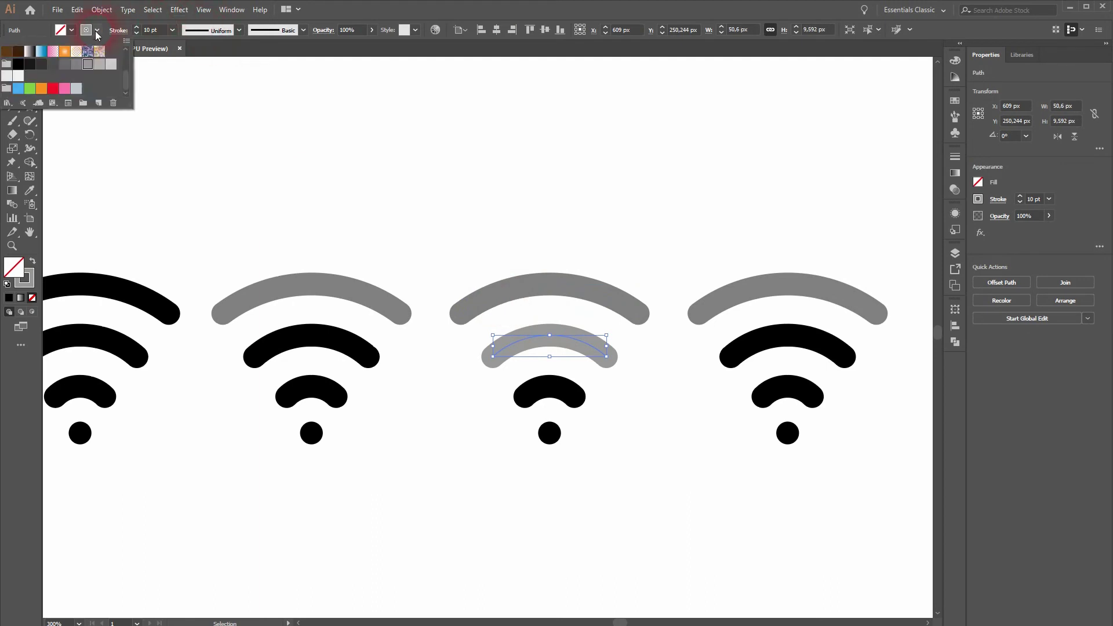
left_click(76, 64)
left_click(684, 437)
Set the strokes of all three arcs of the fourth icon to the same medium gray, keeping its dot black.
left_click_drag(701, 395, 834, 266)
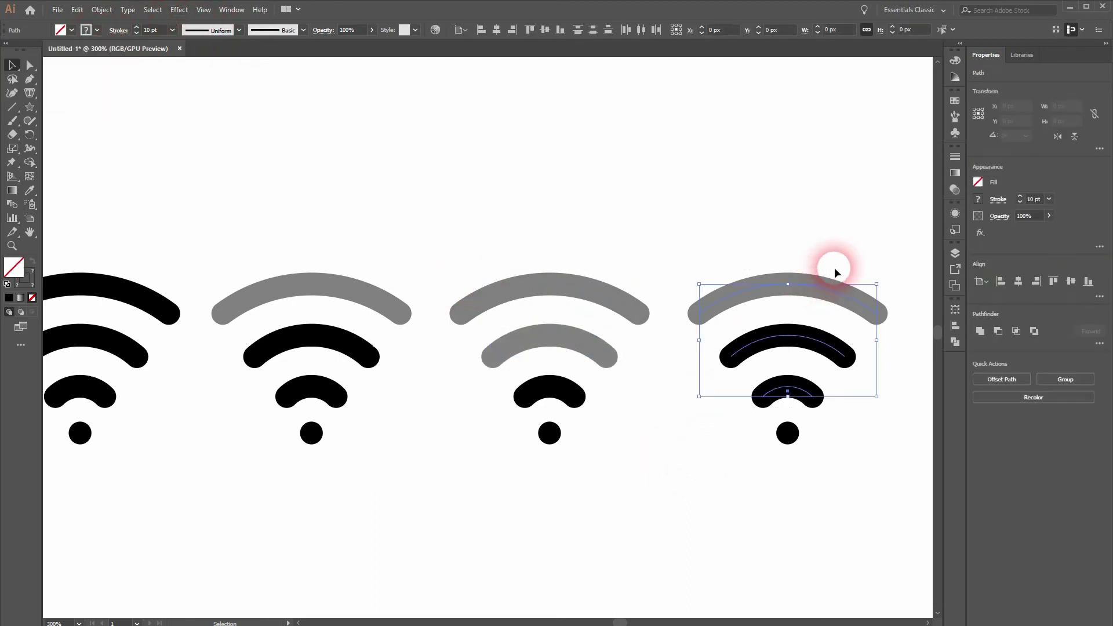
left_click(97, 30)
left_click(76, 65)
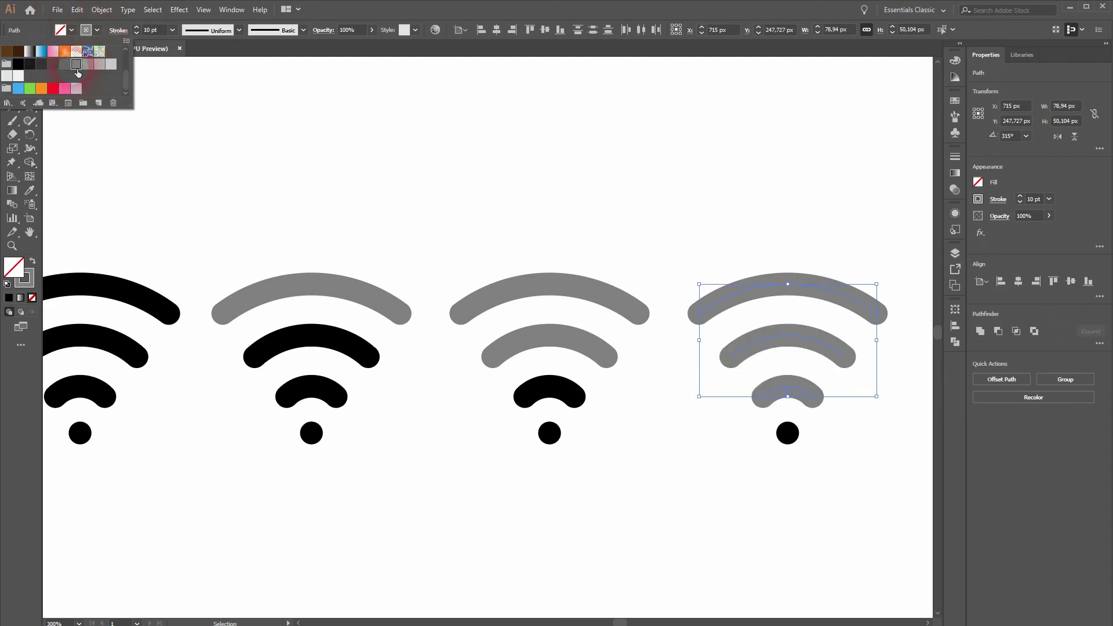
left_click(360, 455)
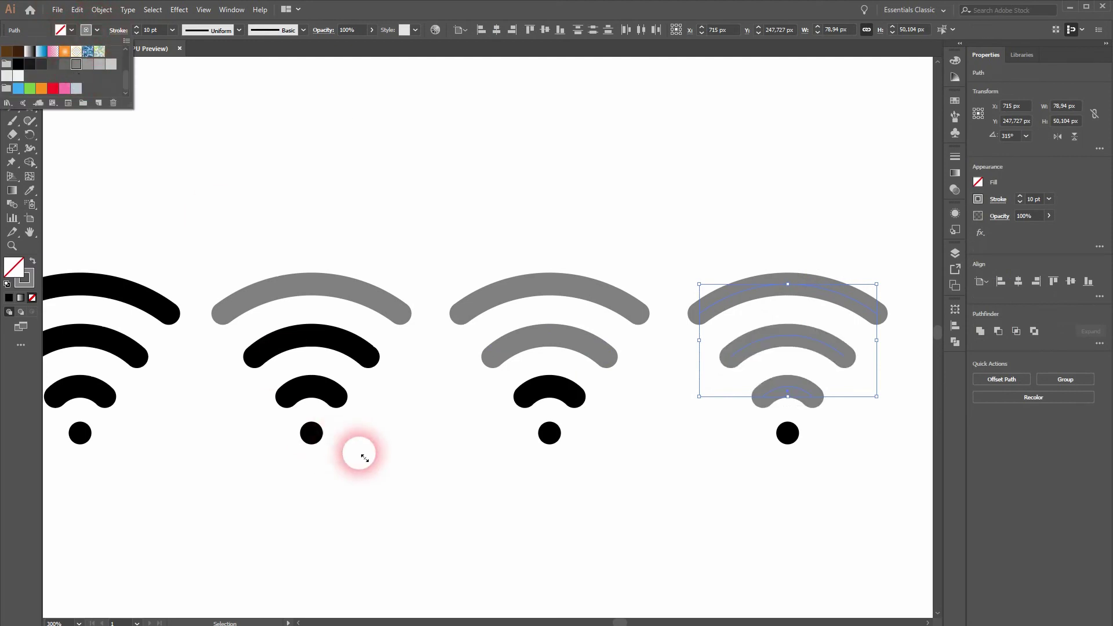
left_click(440, 513)
left_click_drag(356, 487, 426, 450)
scroll(440, 510, "down", 1)
left_click_drag(142, 449, 754, 219)
left_click(490, 464)
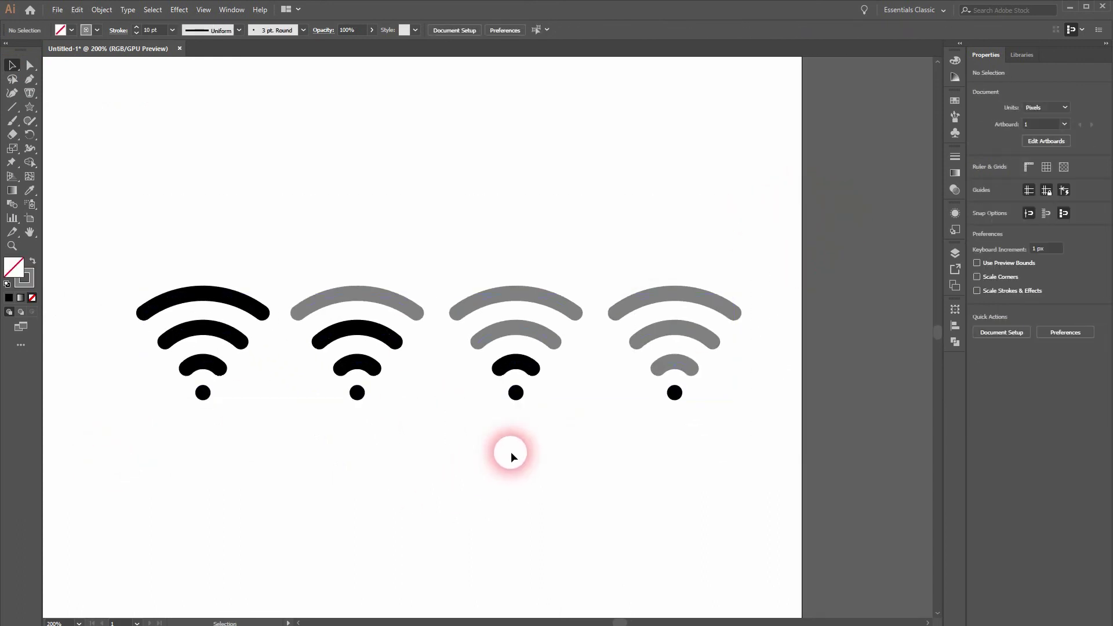